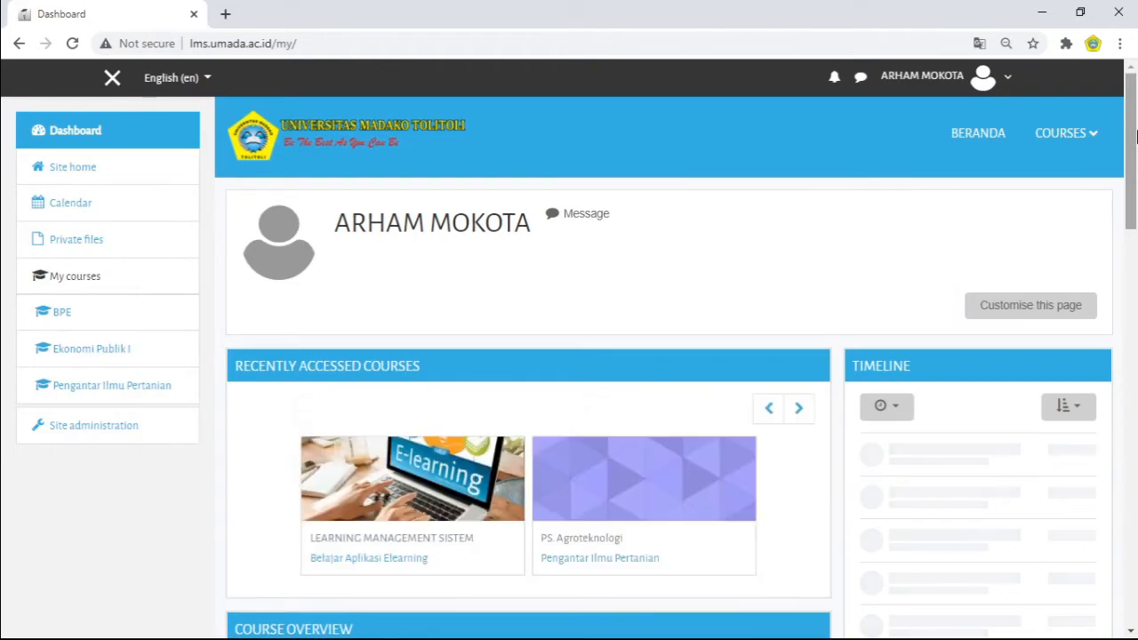
Step: Open the Daftar Hadir Dosen attendance activity in the Belajar Aplikasi Elearning course
left_click_drag(1132, 138, 1134, 195)
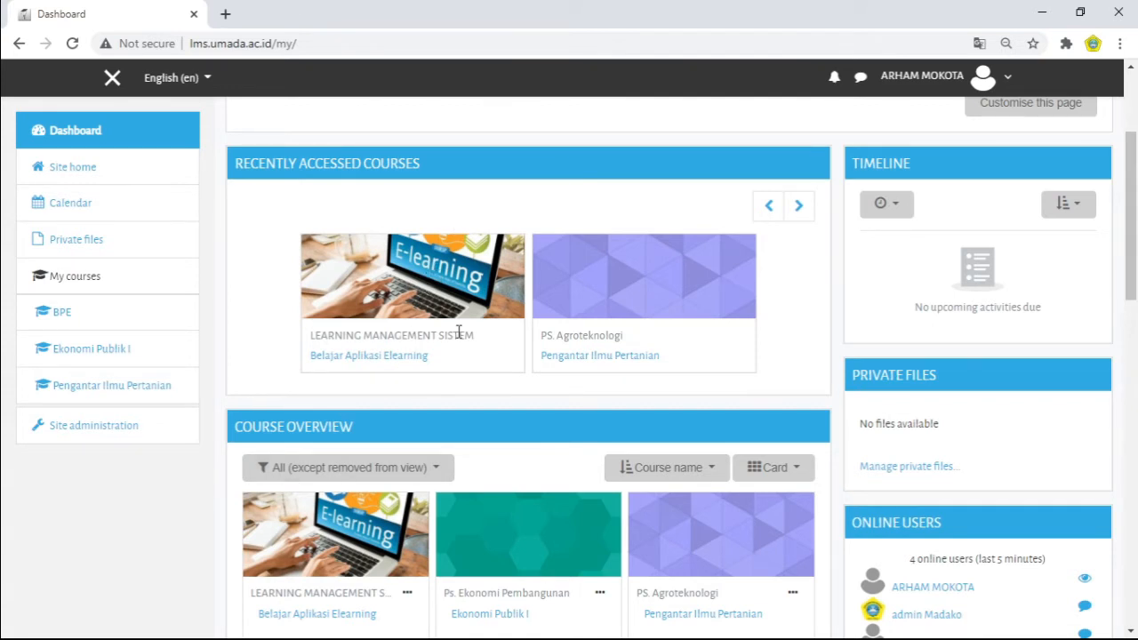
left_click(381, 359)
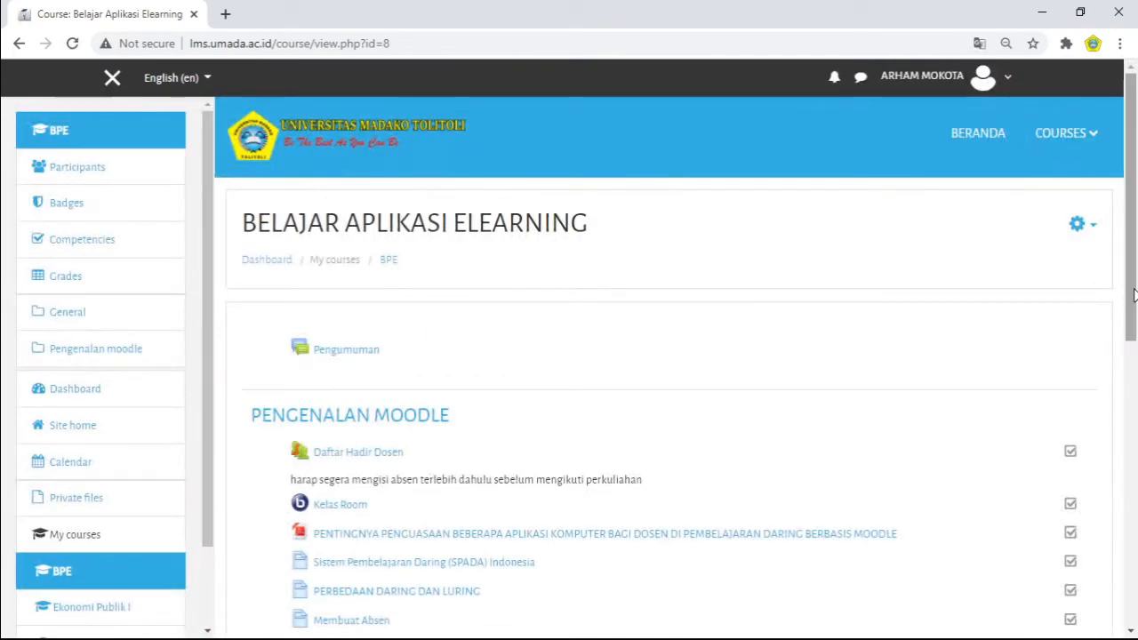
left_click_drag(1130, 215, 1135, 285)
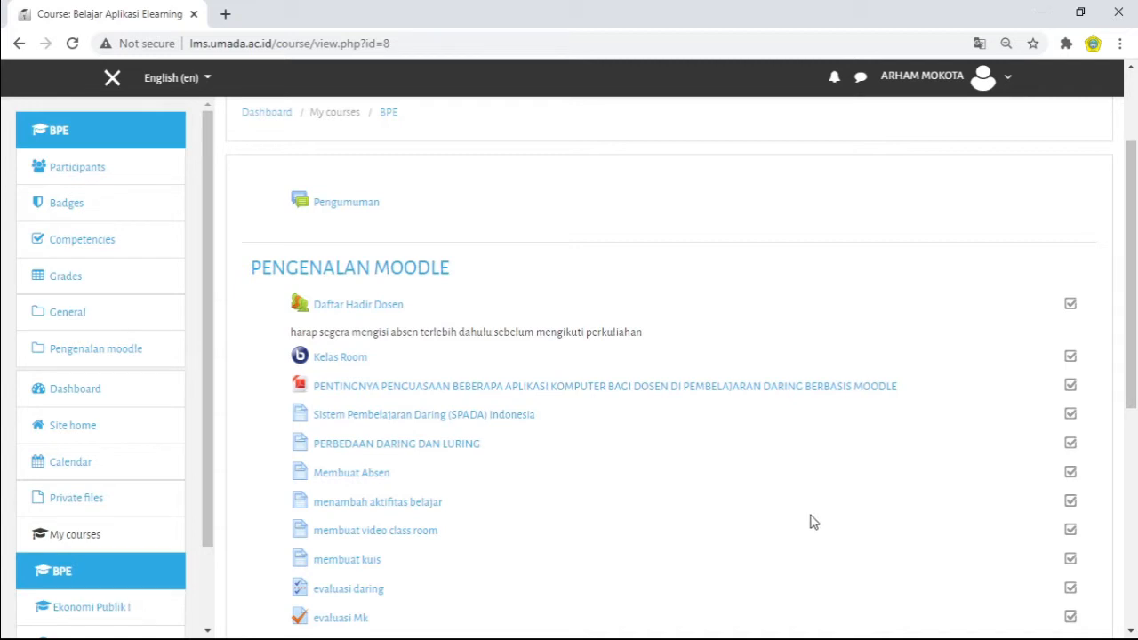
mouse_move(1134, 271)
left_mouse_down()
mouse_move(1134, 446)
mouse_move(1118, 261)
left_mouse_up()
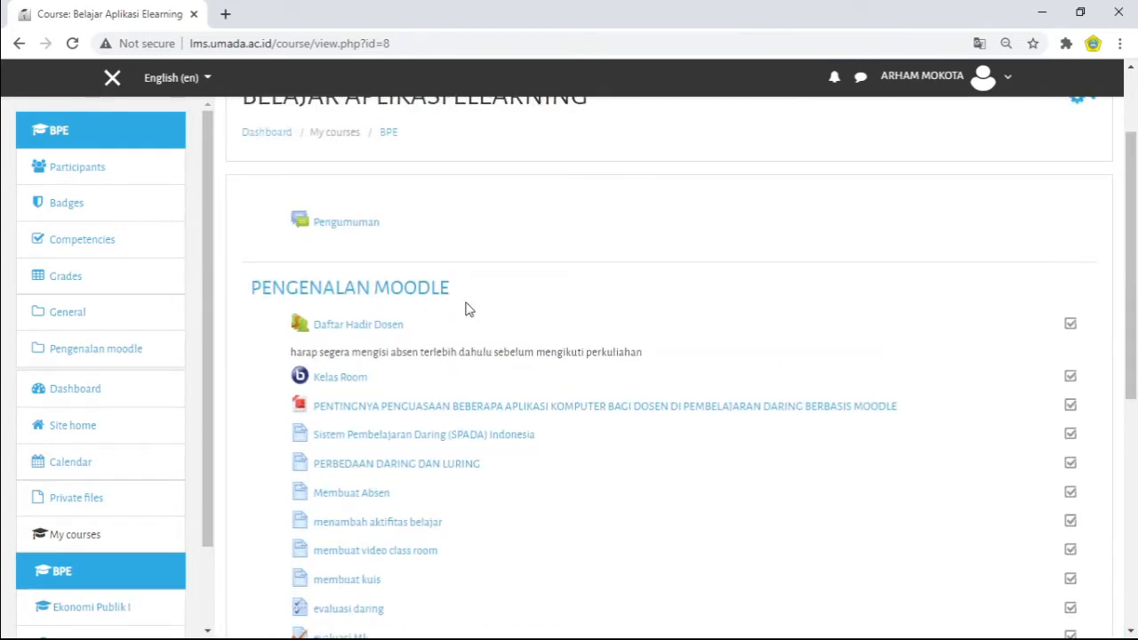
left_click(386, 327)
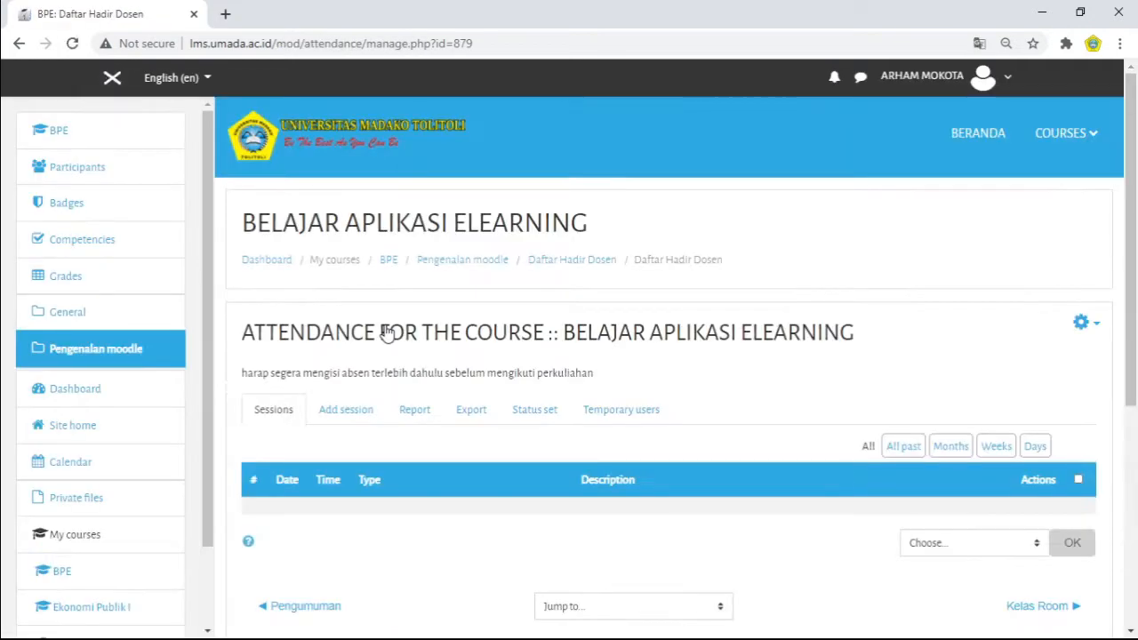
Step: Start adding a new session to the Daftar Hadir Dosen attendance
scroll(1134, 222, "down", 2)
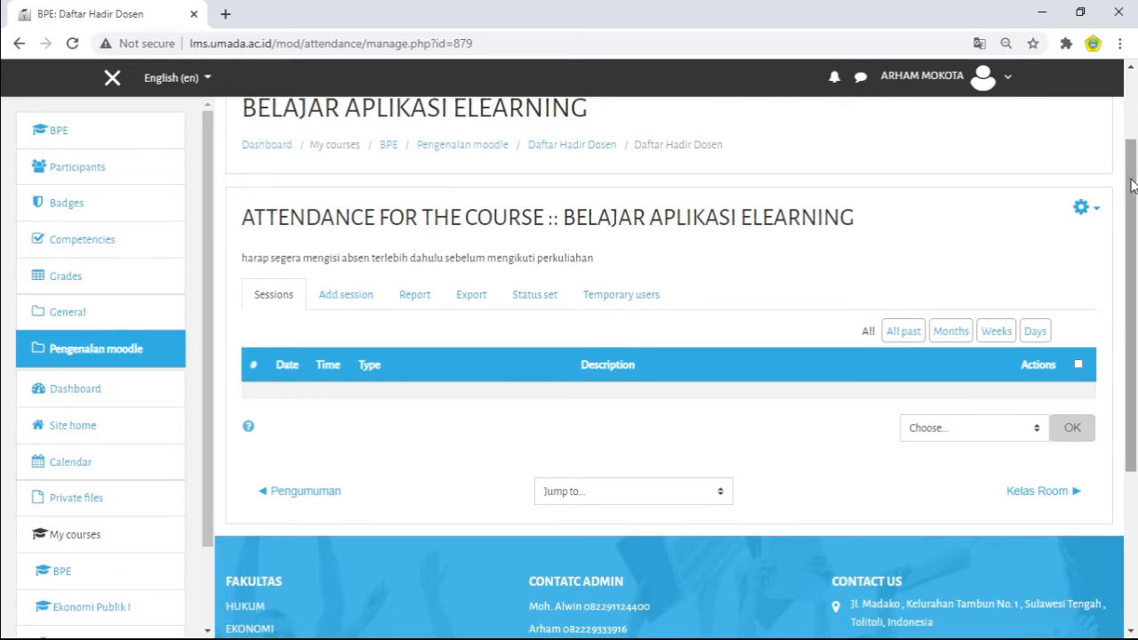
scroll(1134, 121, "up", 2)
left_click_drag(1133, 121, 1137, 216)
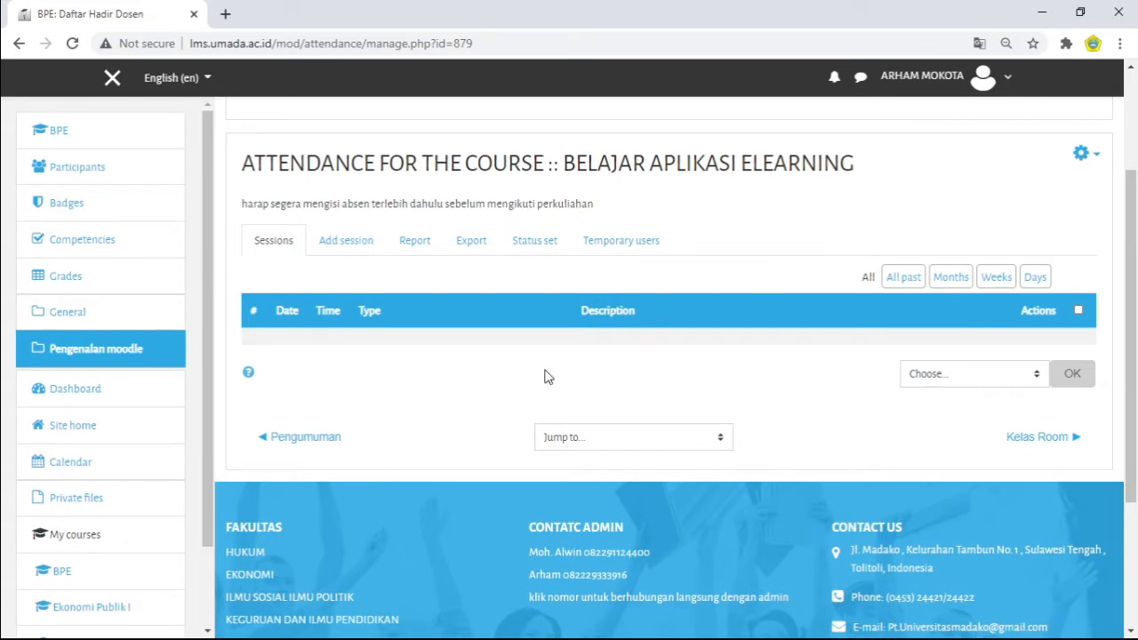
left_click(346, 241)
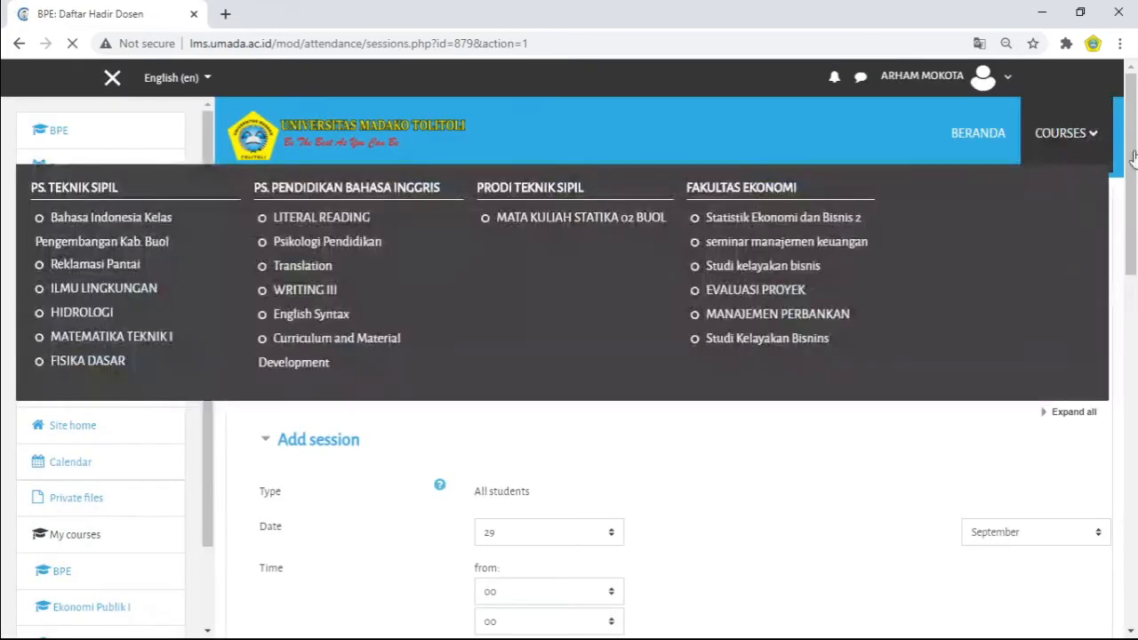
left_click_drag(1133, 135, 1135, 236)
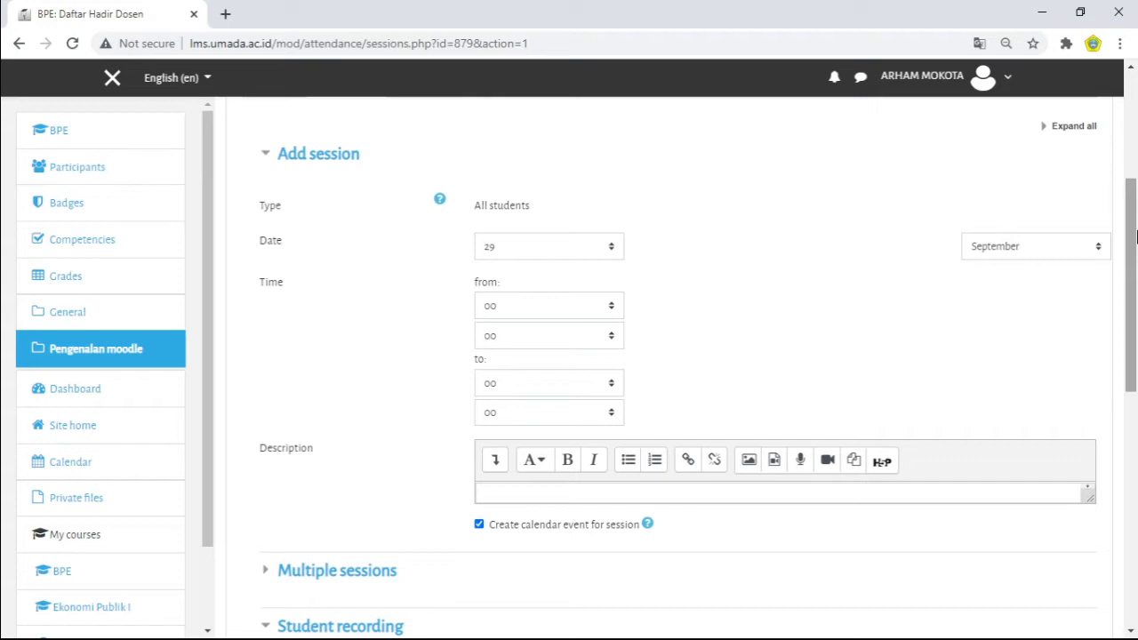
mouse_move(1135, 236)
left_mouse_down()
mouse_move(1133, 194)
mouse_move(1135, 258)
left_mouse_up()
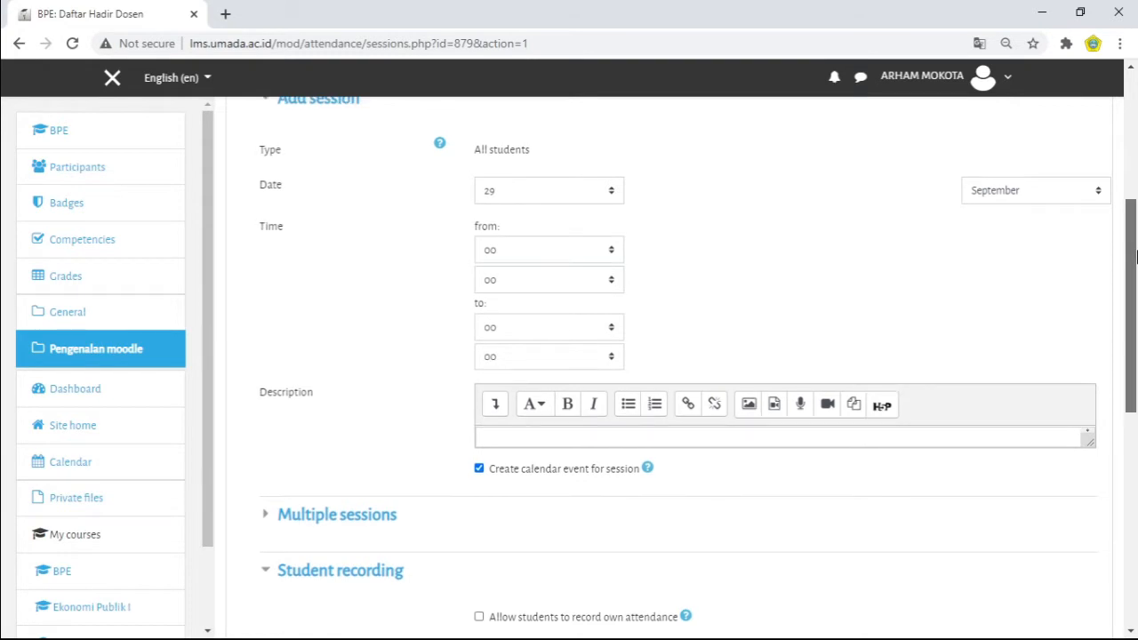
mouse_move(1135, 258)
left_mouse_down()
mouse_move(1131, 194)
mouse_move(1131, 249)
left_mouse_up()
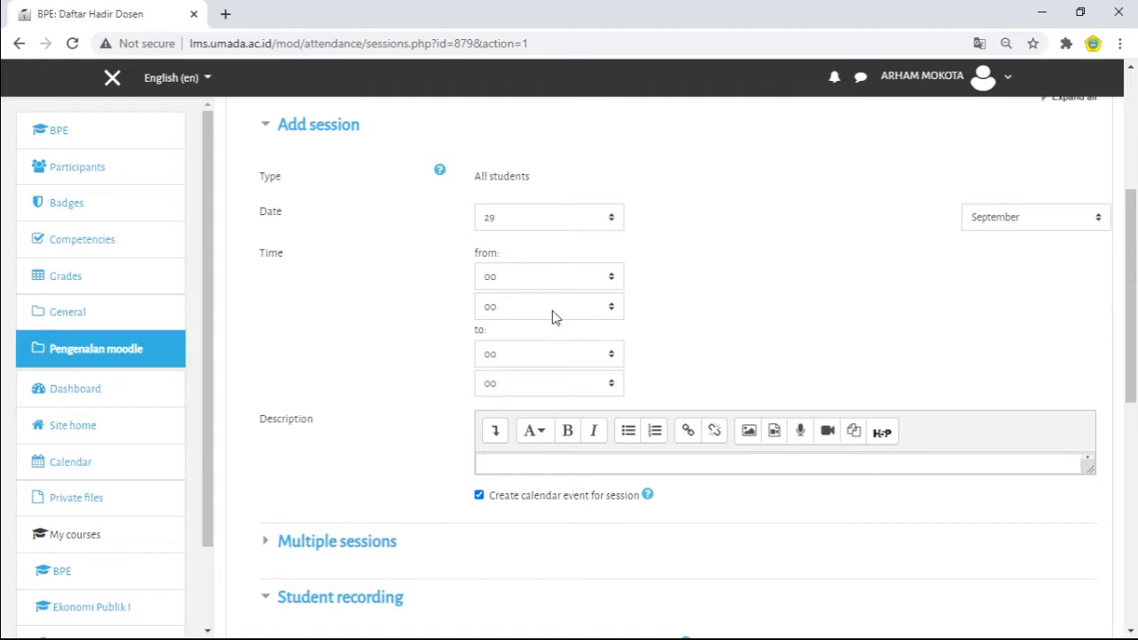
left_click(612, 281)
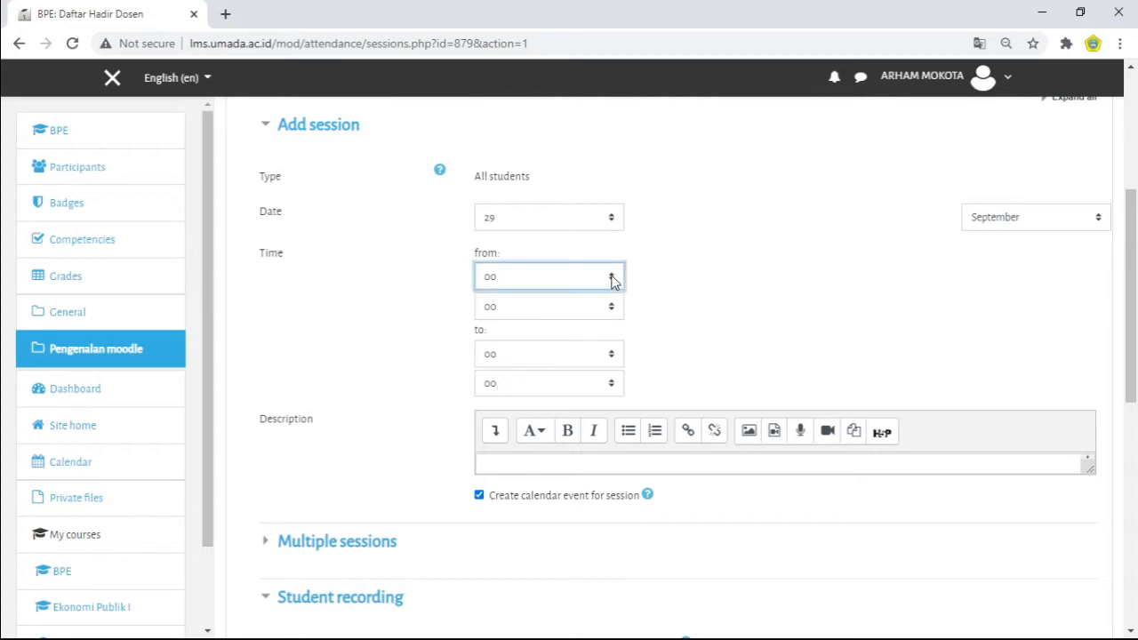
left_click(691, 284)
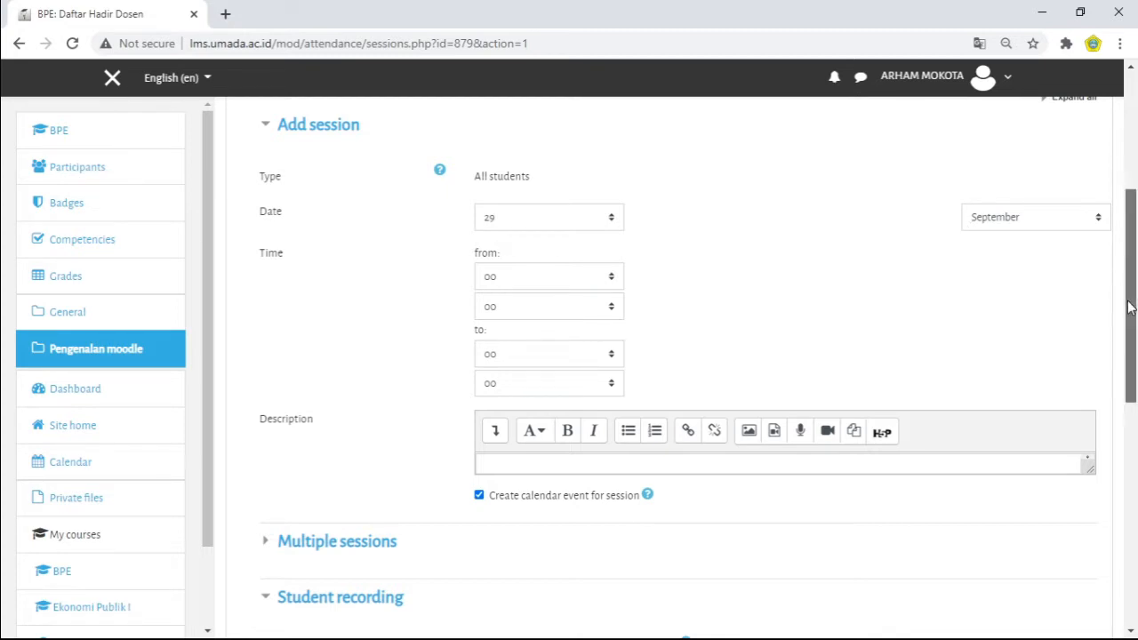
mouse_move(1130, 307)
left_mouse_down()
mouse_move(1130, 222)
mouse_move(1134, 399)
mouse_move(1134, 296)
left_mouse_up()
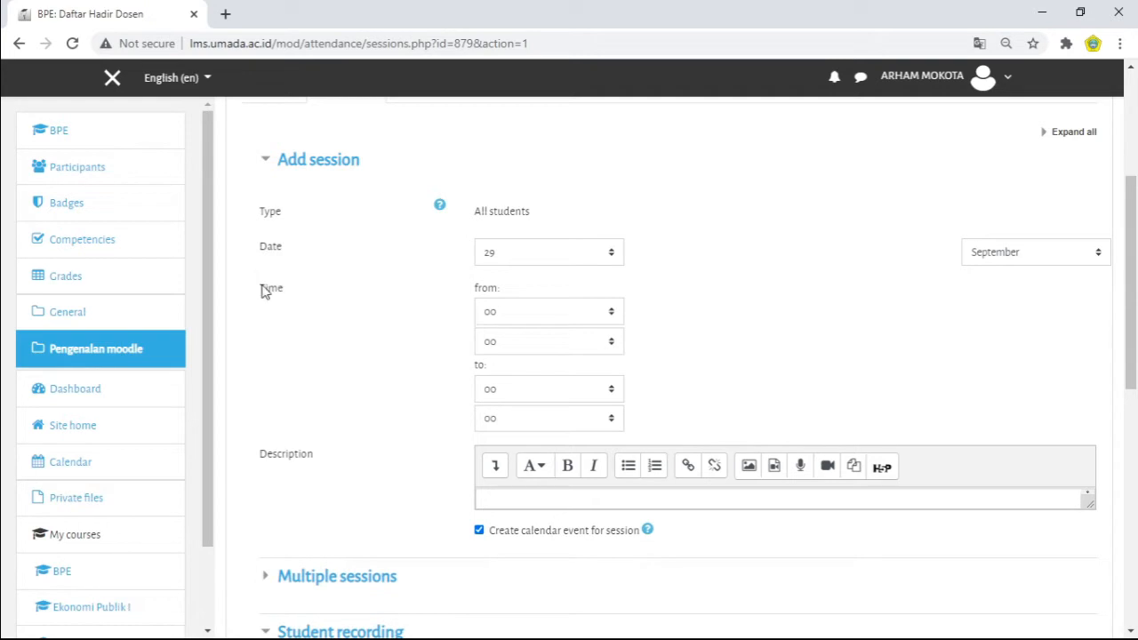
Step: Switch the site's display language to Indonesian
left_click(208, 78)
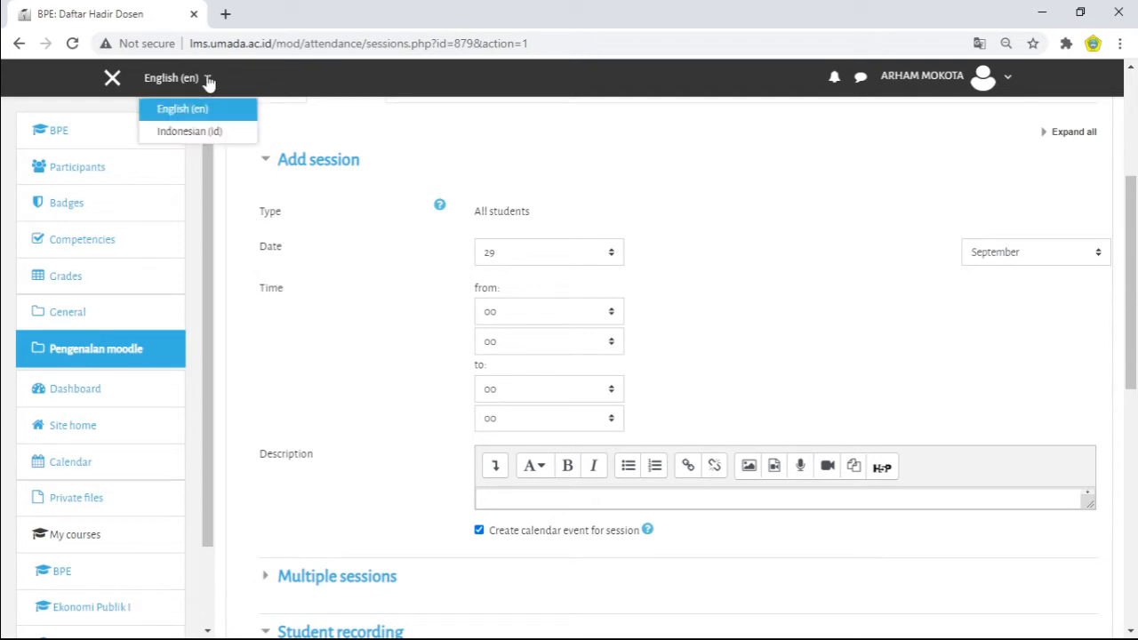
left_click(212, 132)
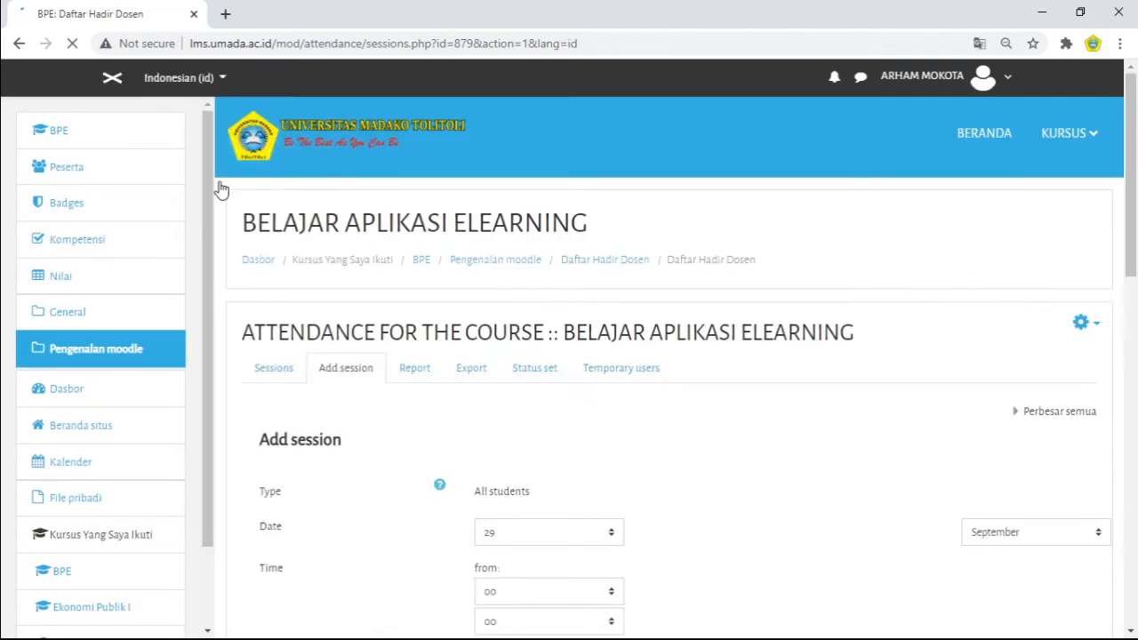
Step: Set the new session's time from 08:30 to 10:15
left_click_drag(1134, 197, 1135, 309)
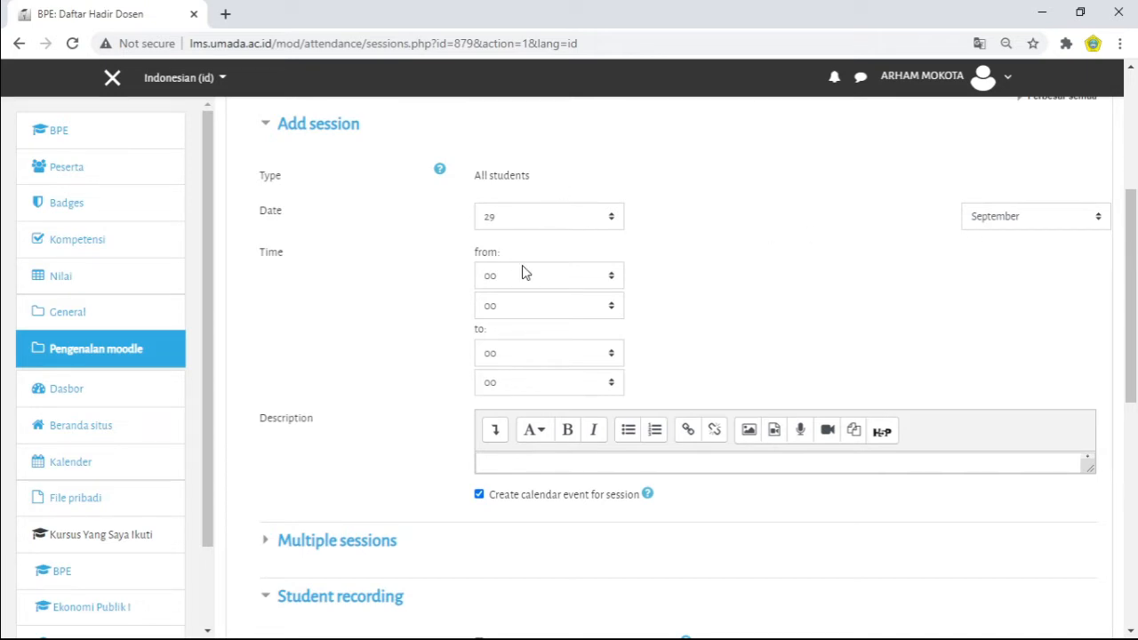
left_click(611, 277)
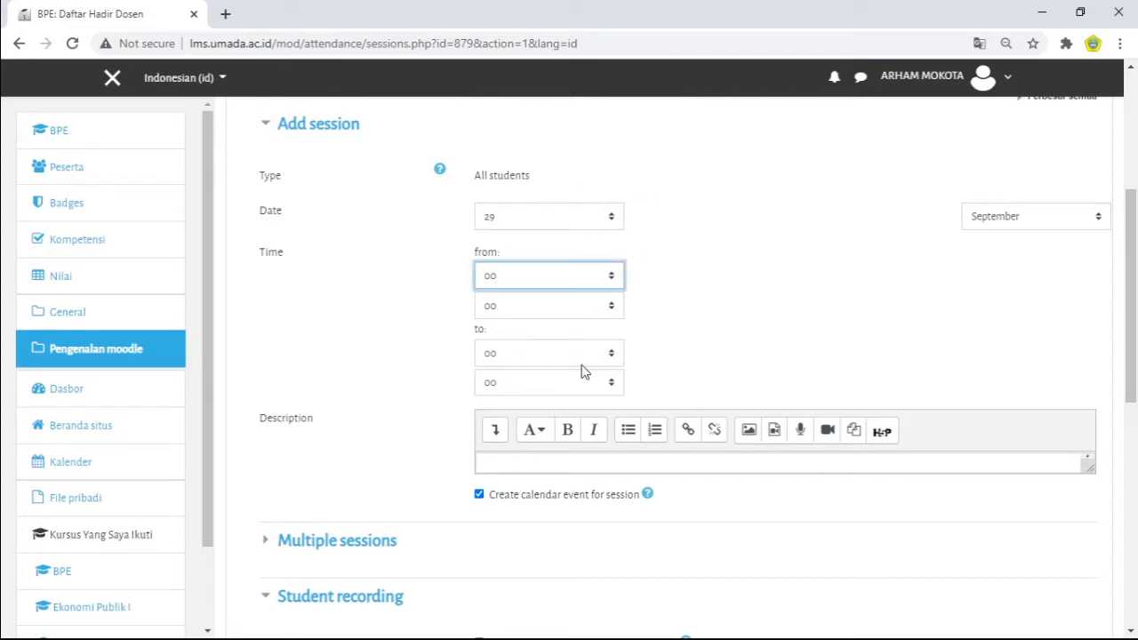
type("08")
left_click(619, 308)
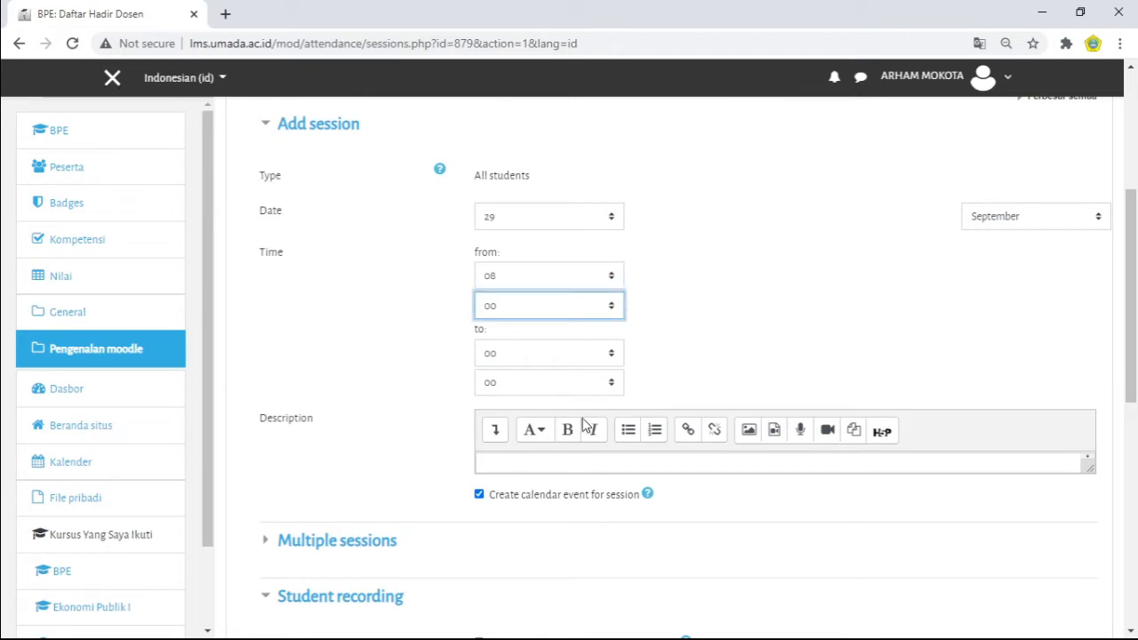
type("30")
left_click(611, 356)
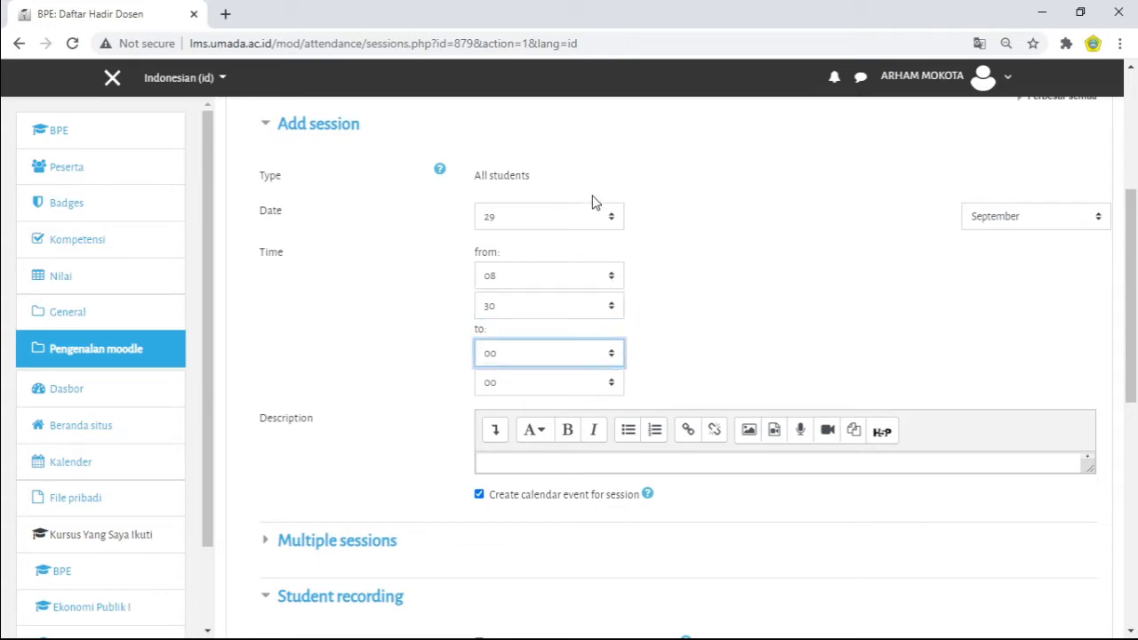
left_click(610, 384)
left_click(576, 461)
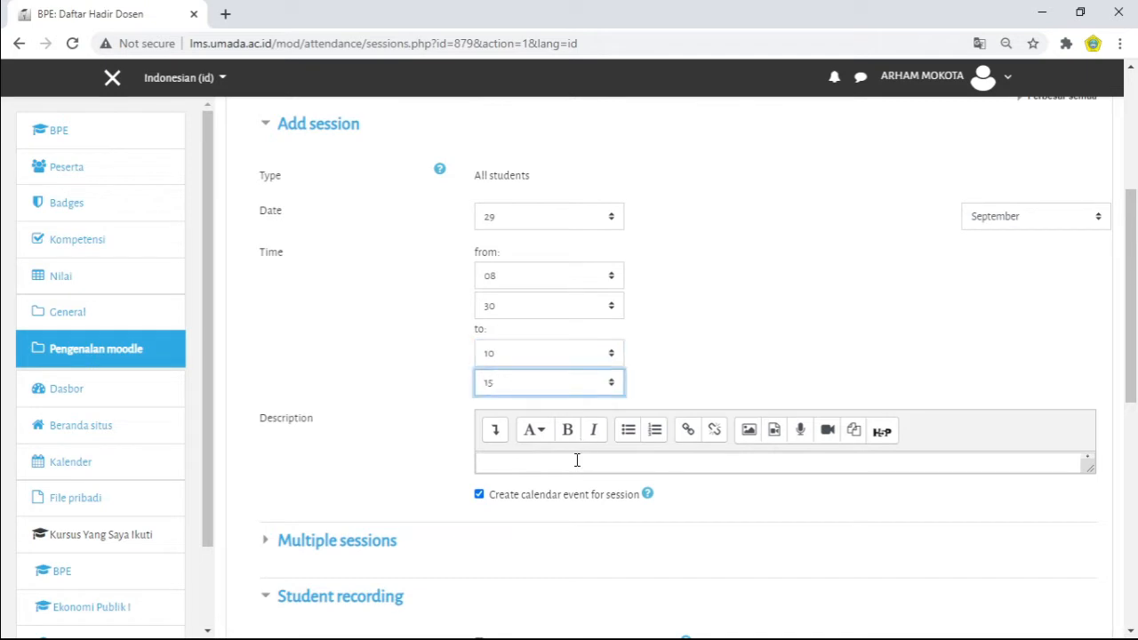
left_click(770, 257)
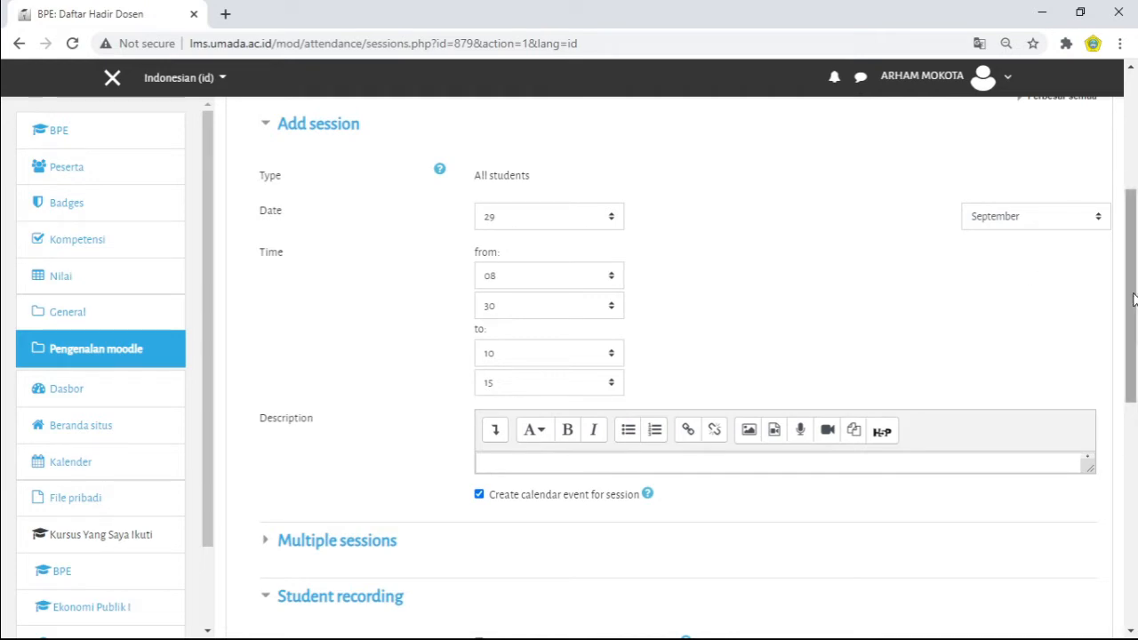
Step: Review the type, date and time settings of the new attendance session
left_click_drag(1133, 300, 1134, 268)
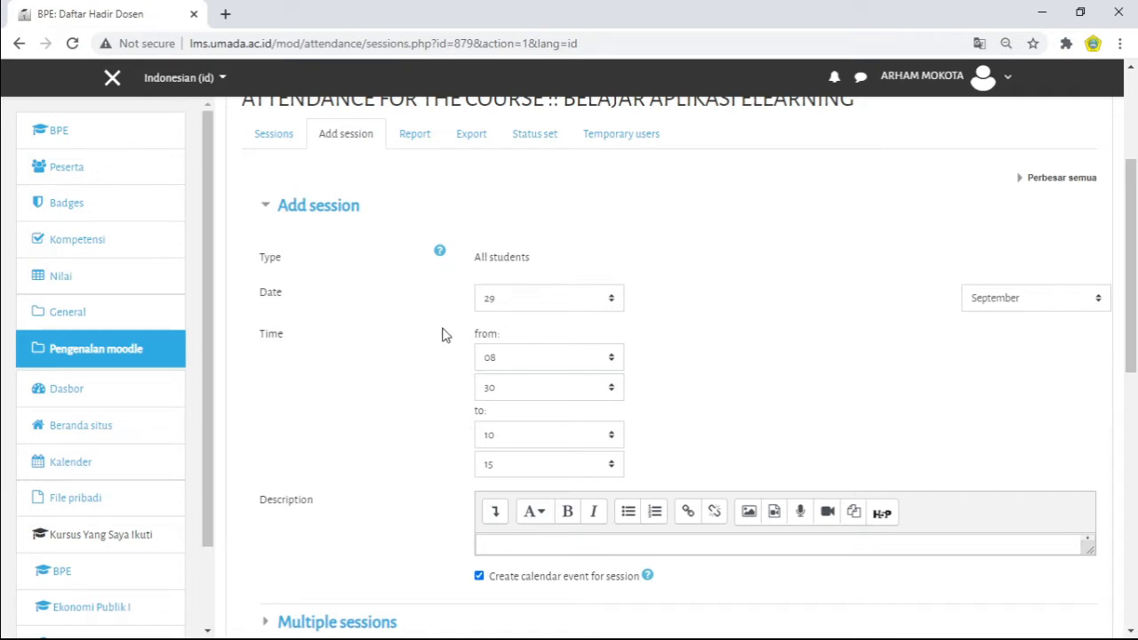
left_click_drag(463, 406, 495, 400)
left_click(447, 319)
left_click_drag(474, 335, 495, 390)
left_click(452, 372)
left_click_drag(1133, 194, 1131, 149)
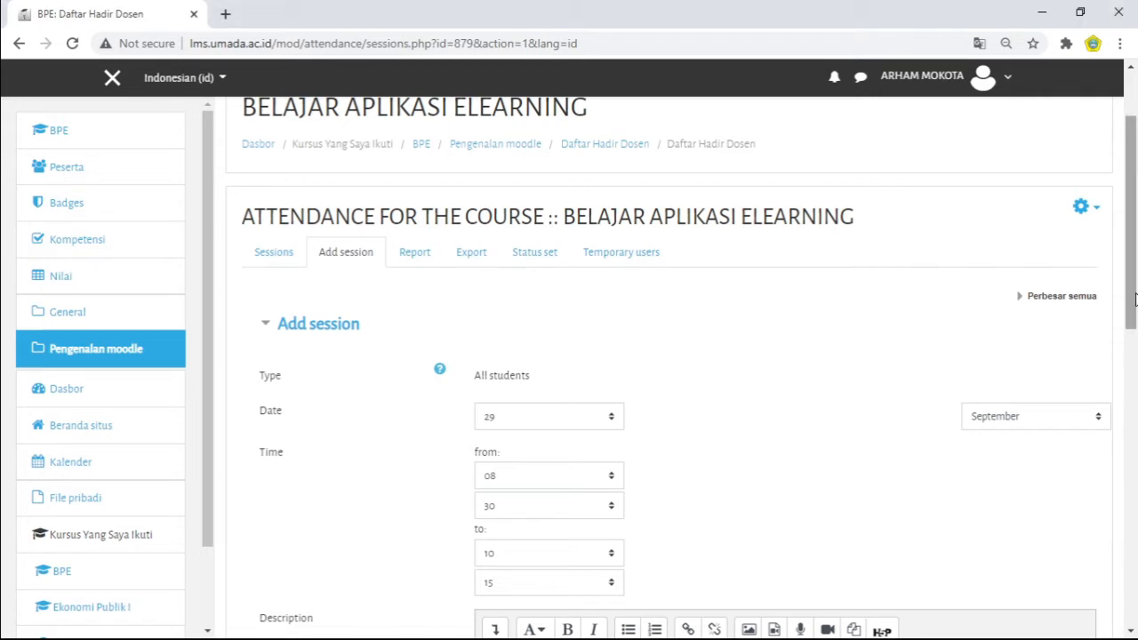
left_click_drag(1132, 295, 1132, 327)
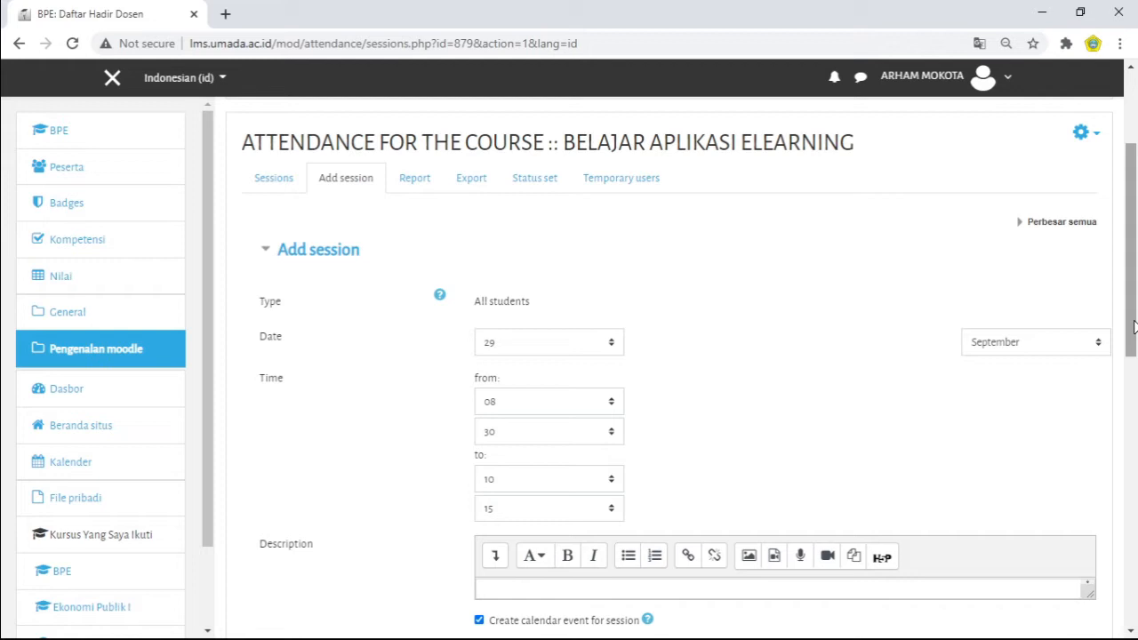
mouse_move(1134, 327)
left_mouse_down()
mouse_move(1134, 365)
mouse_move(1134, 338)
left_mouse_up()
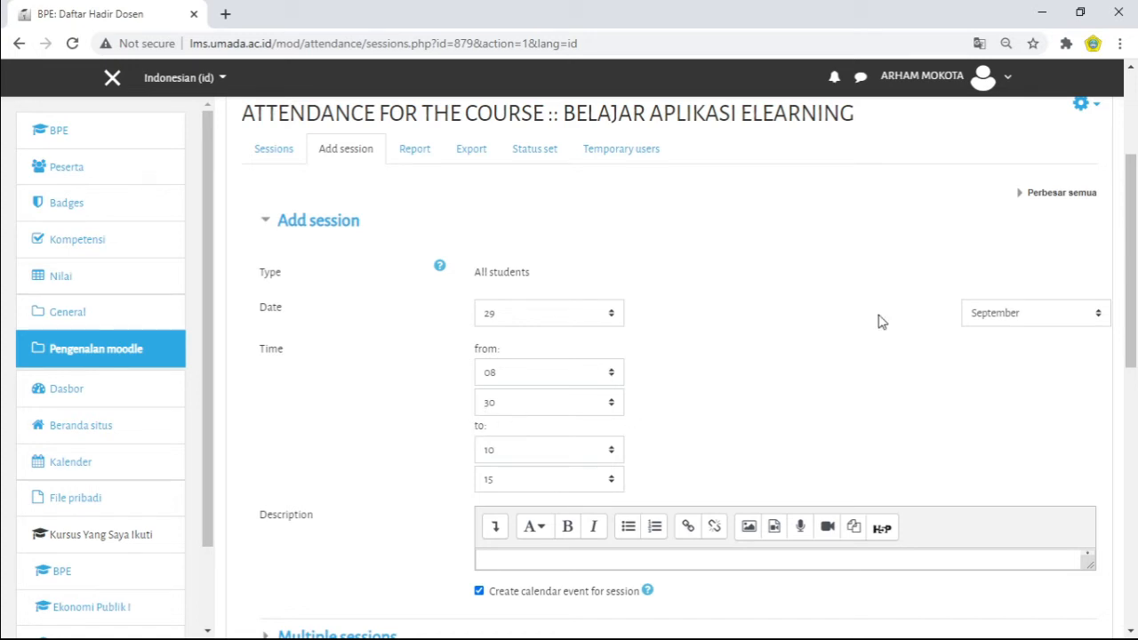
Step: Enter DAFTAR HADIR DOSEN as the description of the new session
left_click_drag(1126, 311, 1130, 338)
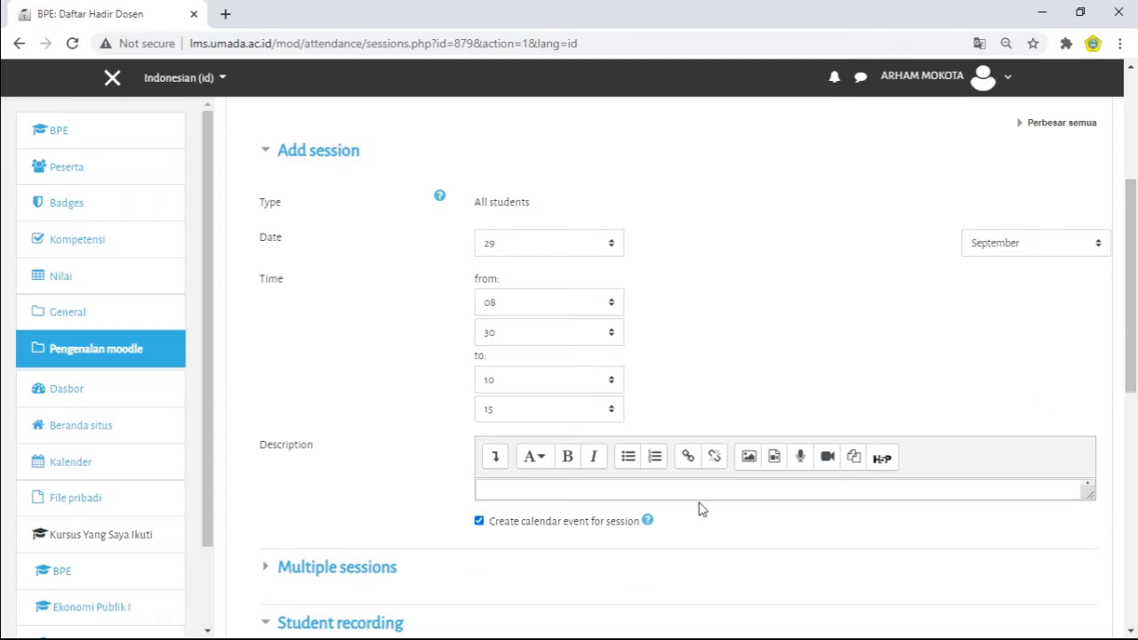
left_click(628, 490)
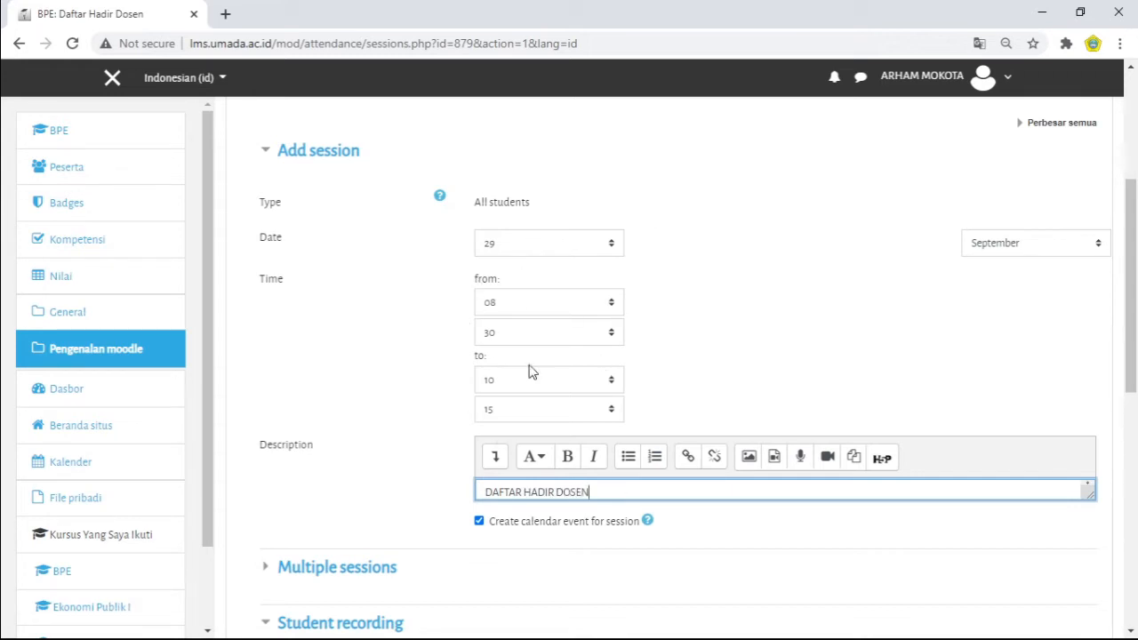
scroll(1133, 302, "down", 2)
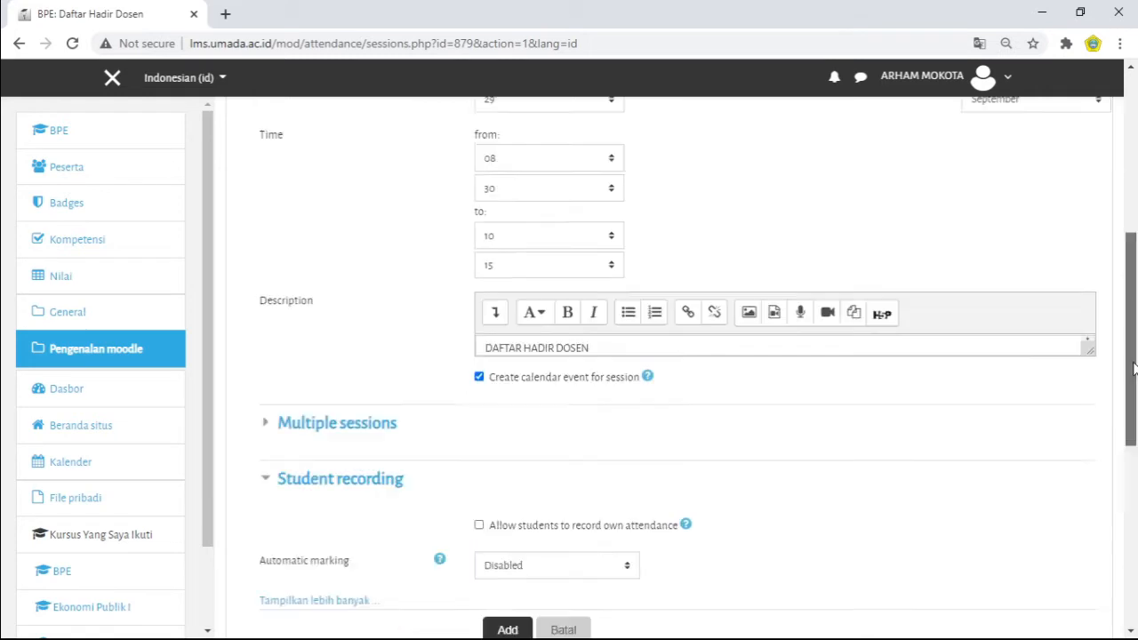
scroll(1133, 298, "up", 2)
left_click_drag(1133, 296, 1133, 296)
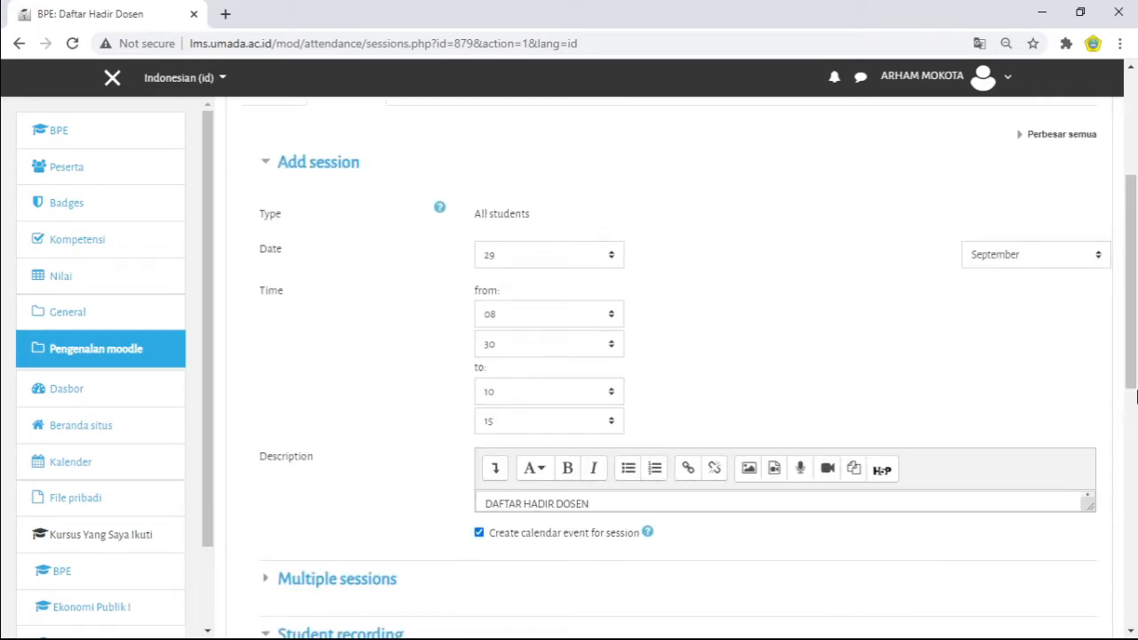
Step: Expand the Multiple sessions settings and enable repeating the session above
left_click_drag(1135, 329, 1136, 401)
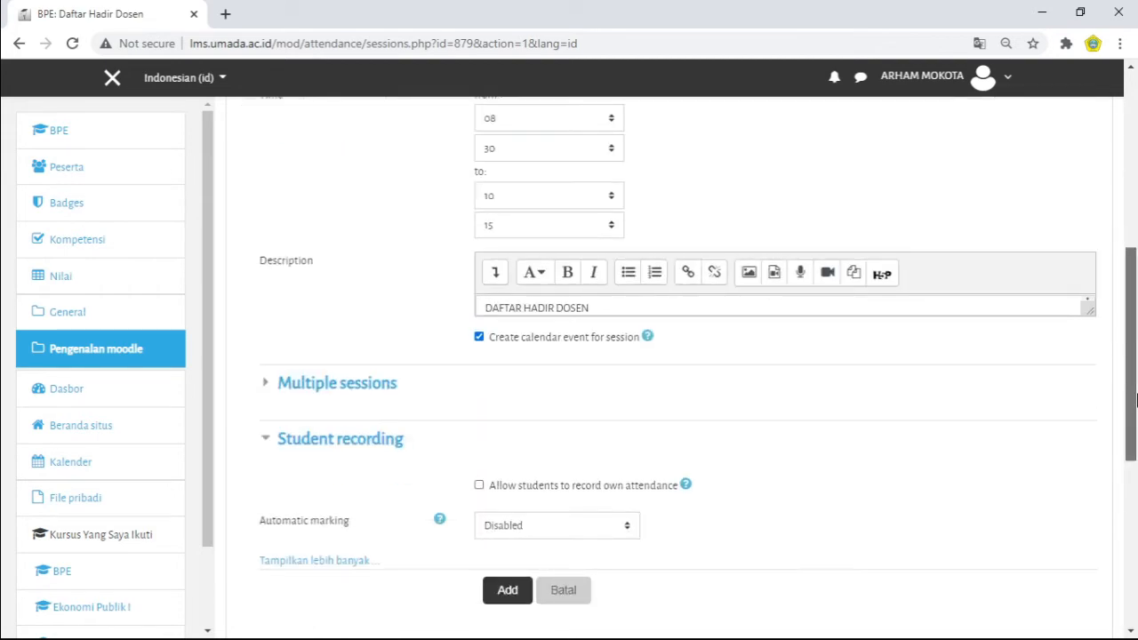
left_click(263, 392)
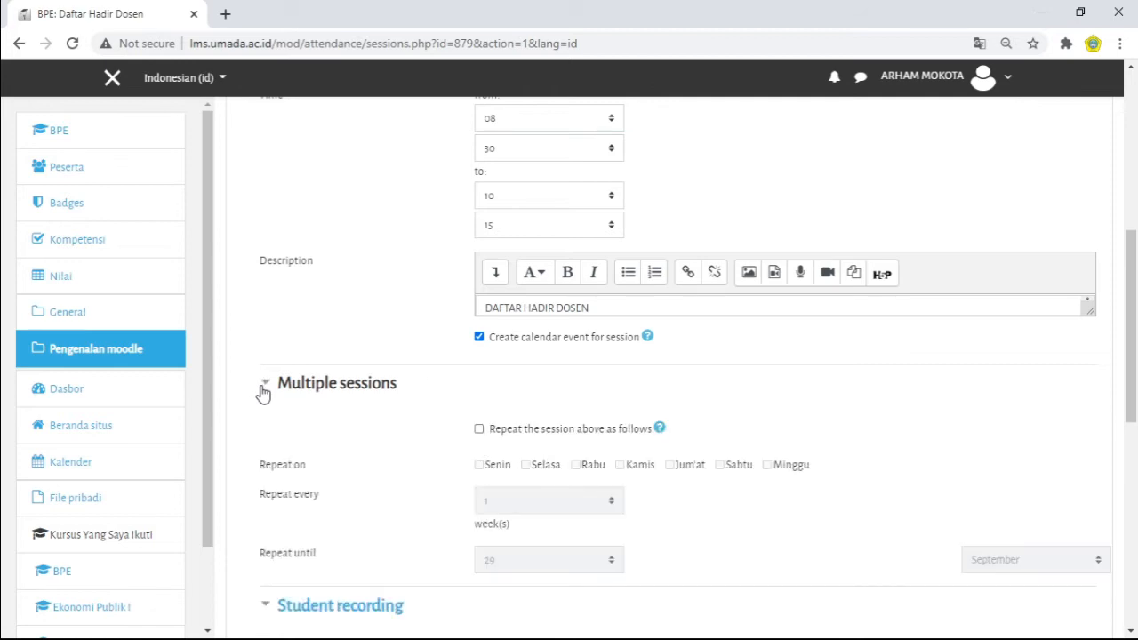
left_click_drag(1134, 306, 1131, 380)
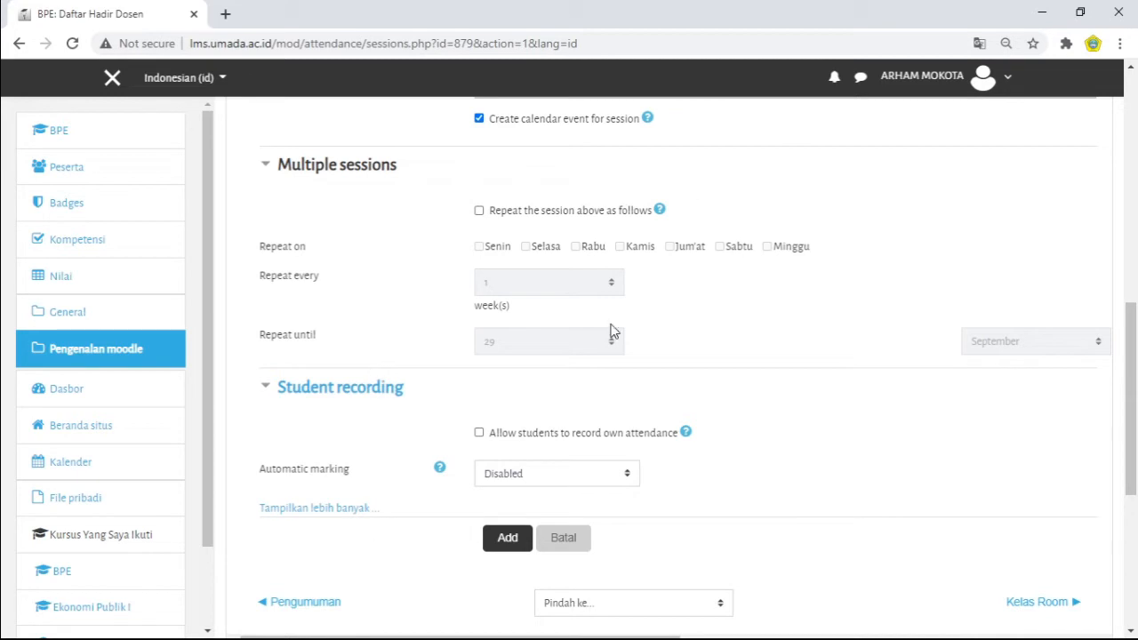
mouse_move(1135, 360)
left_mouse_down()
mouse_move(1134, 329)
mouse_move(1134, 347)
left_mouse_up()
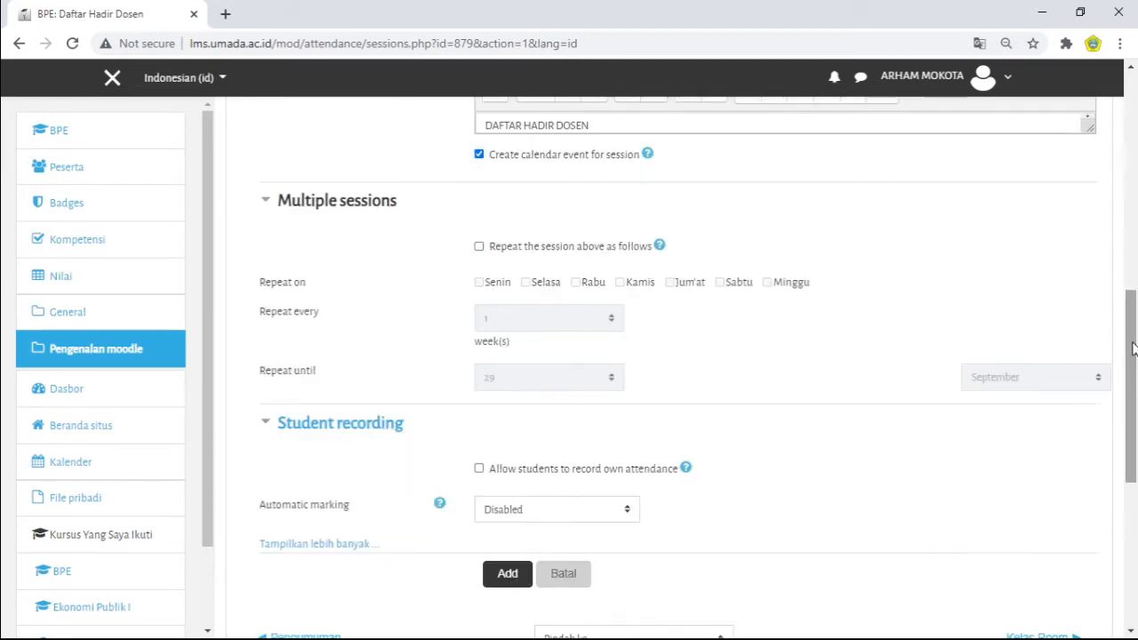
left_click(479, 246)
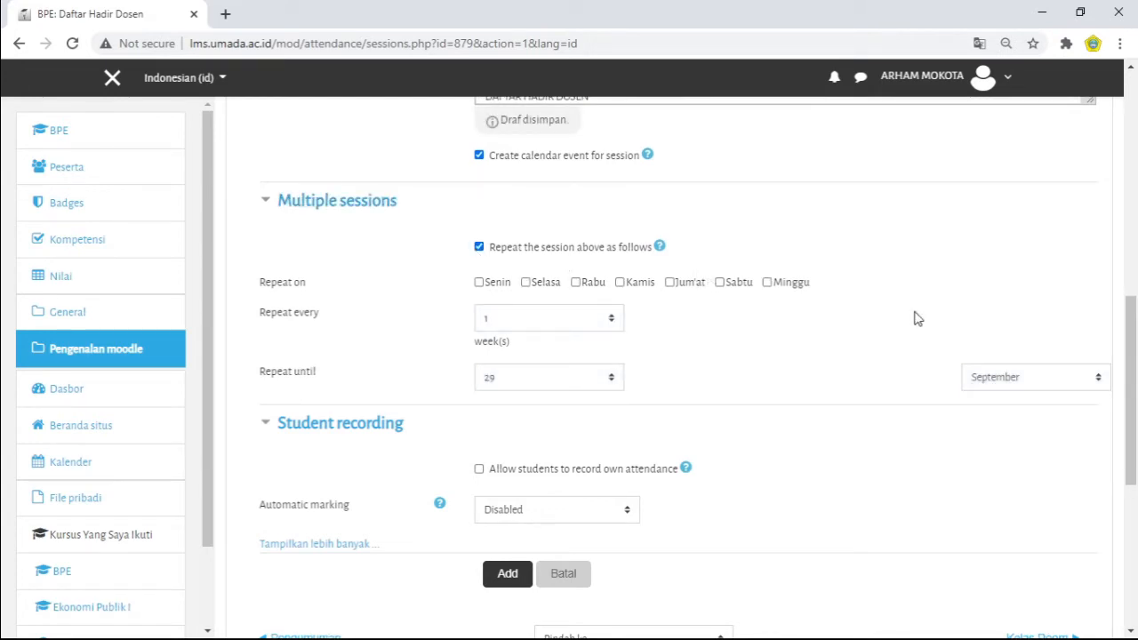
Step: Try Senin and Rabu as the repeat days for the session, and clear them again
scroll(1135, 336, "up", 1)
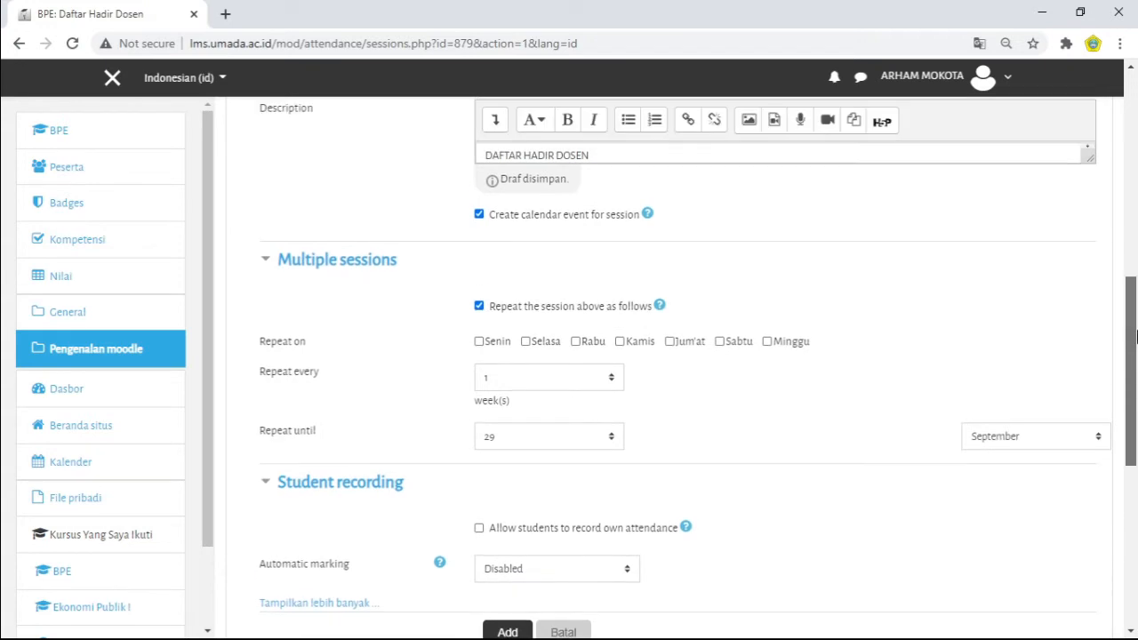
left_click_drag(1135, 336, 1120, 237)
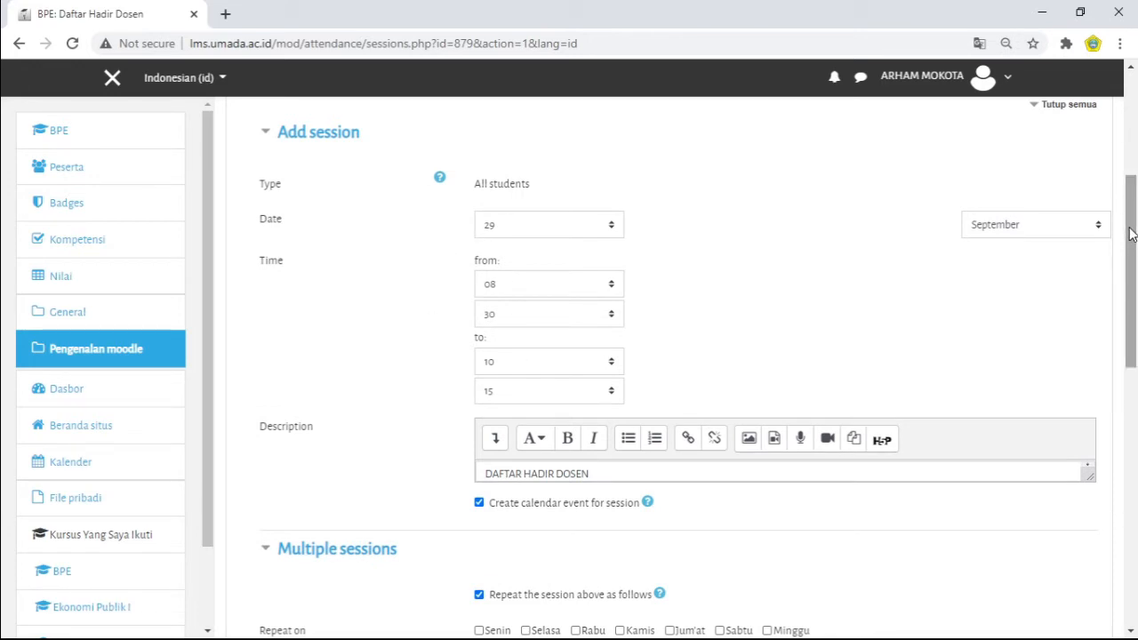
left_click_drag(1131, 233, 1134, 340)
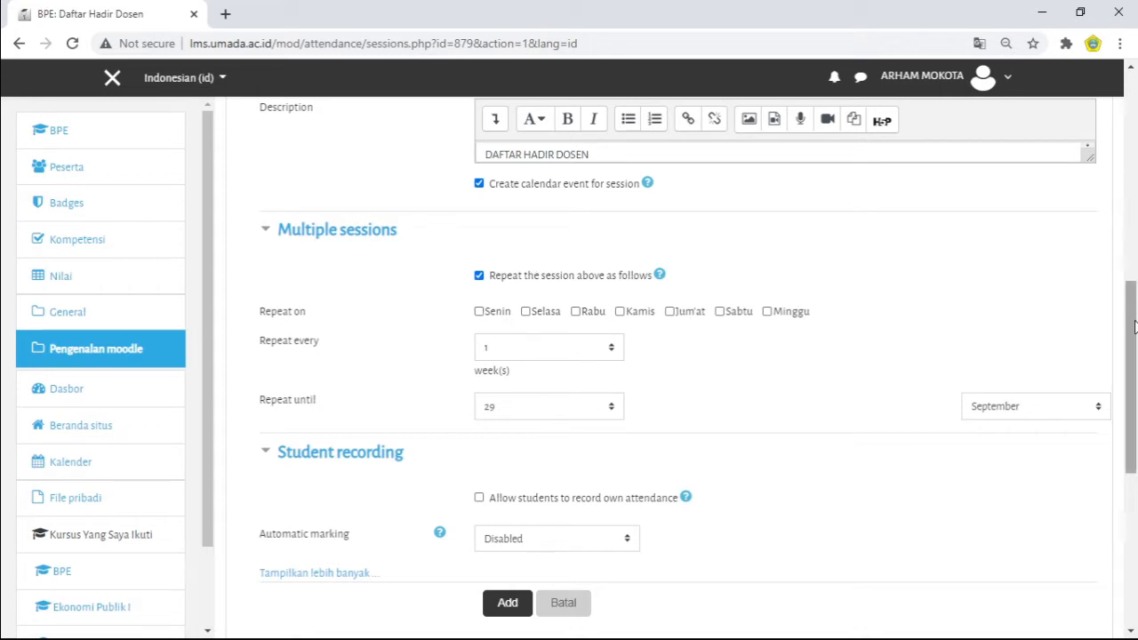
left_click(479, 312)
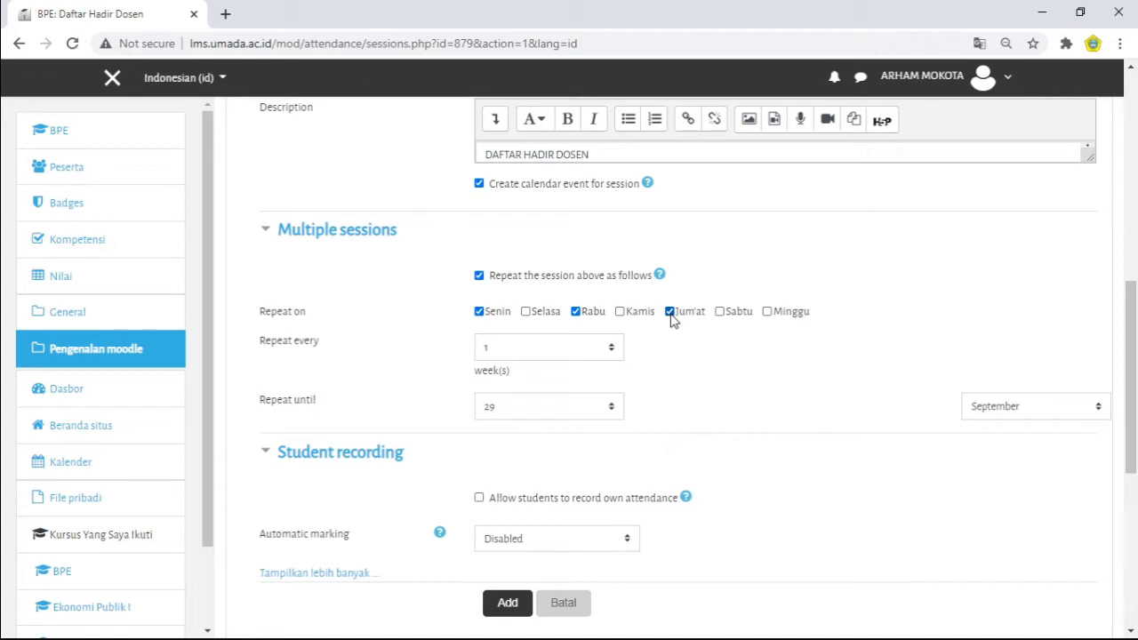
left_click(576, 313)
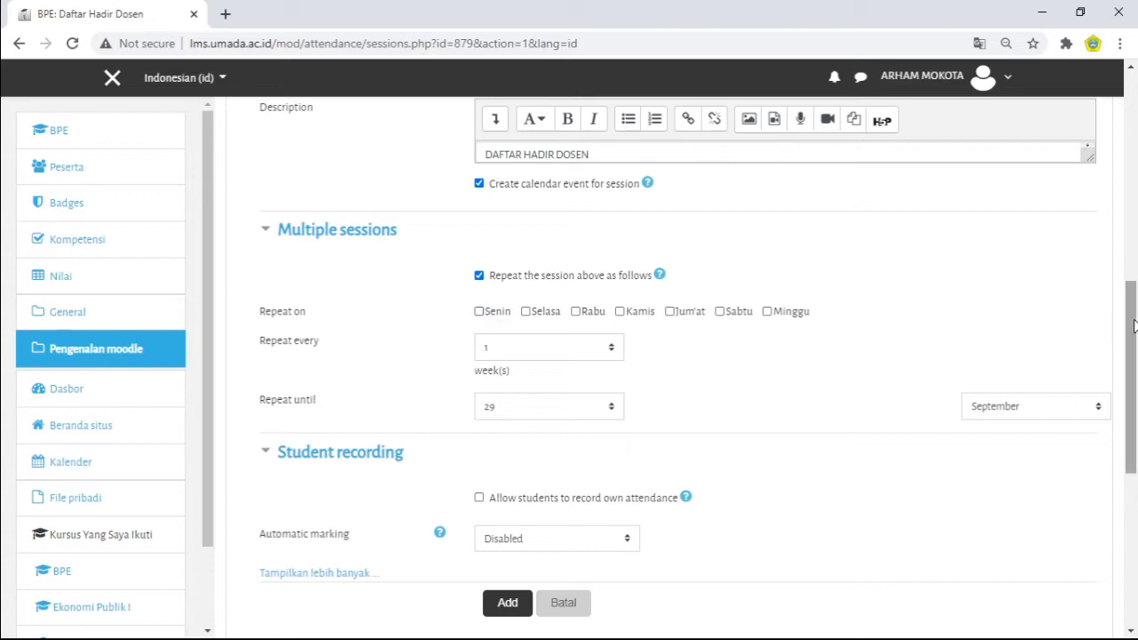
Step: Try repeating the session on every day from Senin to Sabtu, and deselect all of the days again
left_click_drag(1133, 329, 1135, 225)
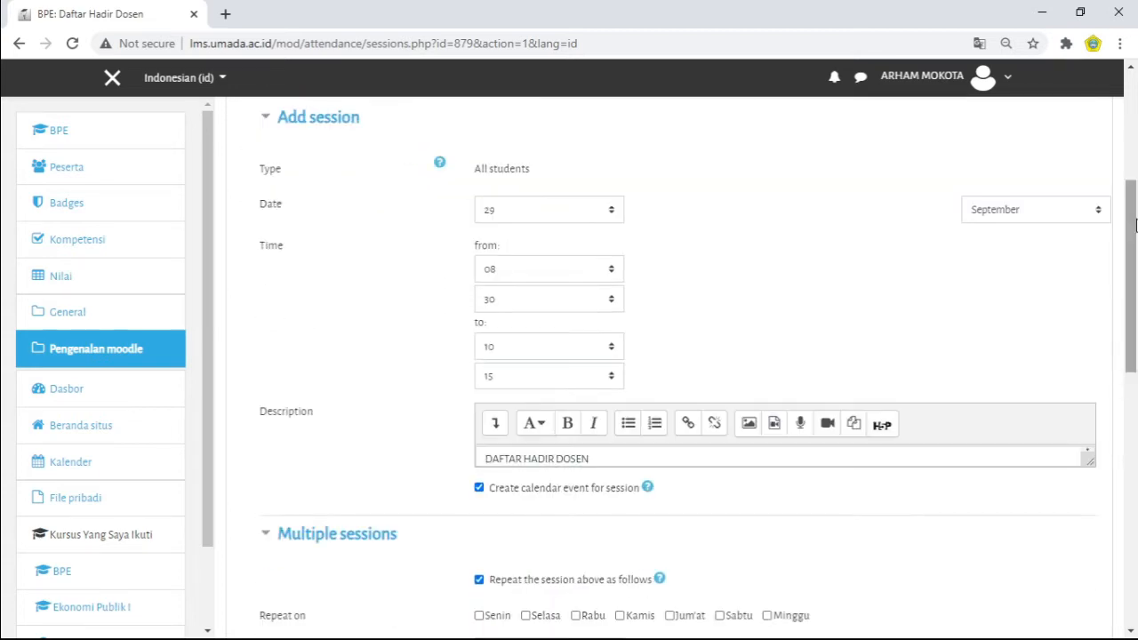
left_click_drag(479, 245, 618, 258)
left_click_drag(1131, 260, 1130, 365)
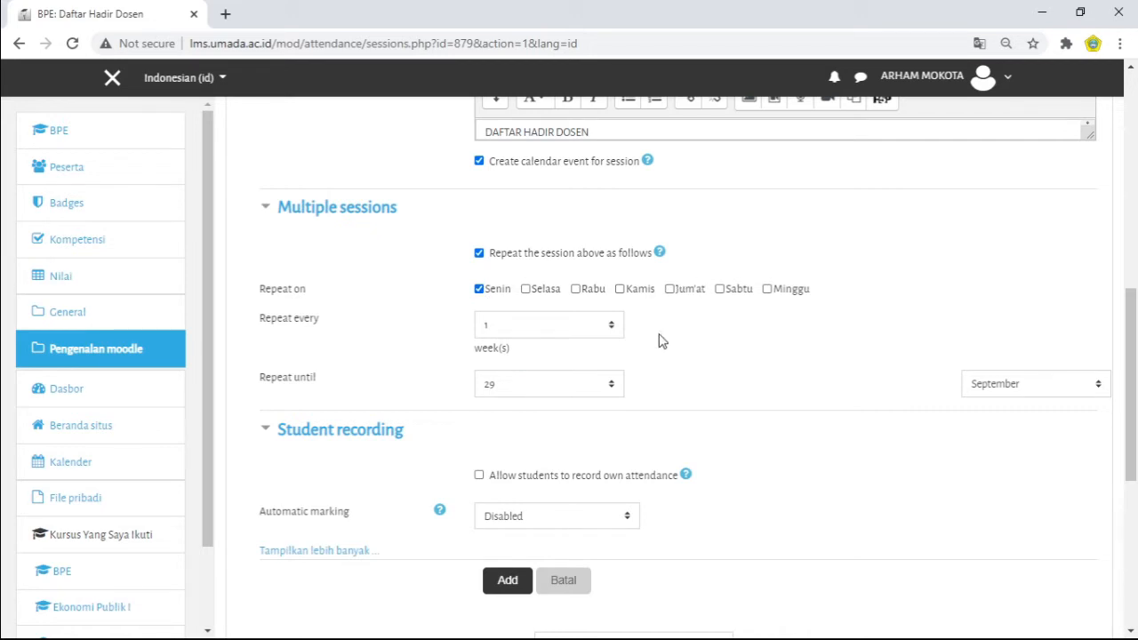
left_click(575, 290)
left_click(620, 291)
left_click(669, 290)
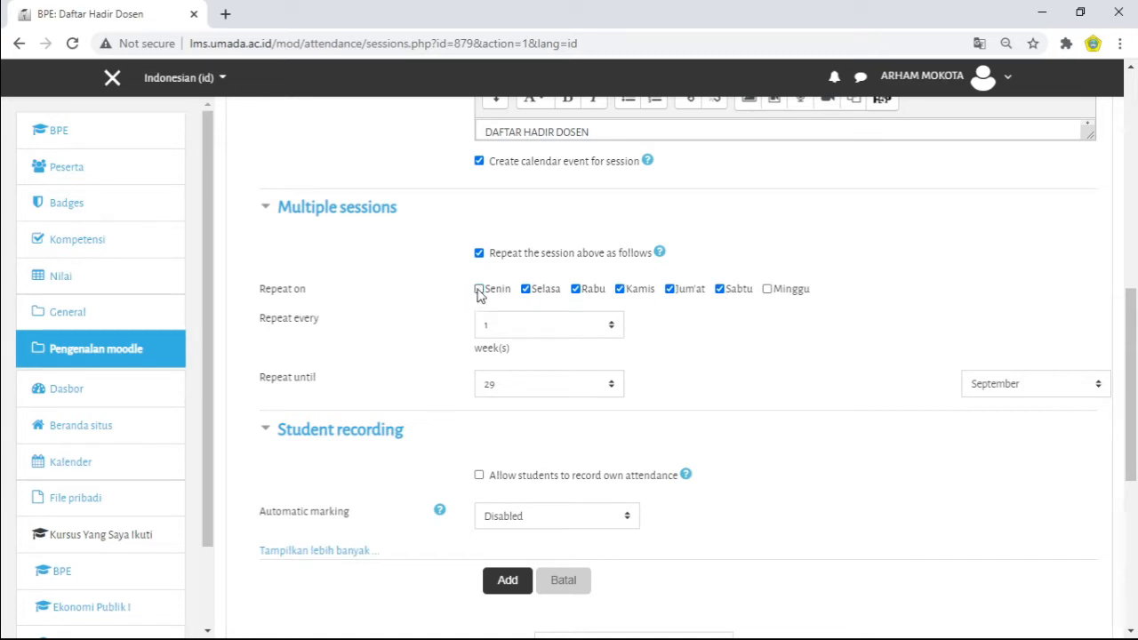
left_click(526, 289)
left_click(670, 289)
left_click(718, 289)
Step: Turn the option to repeat the session above off and back on
left_click_drag(1131, 322, 1135, 279)
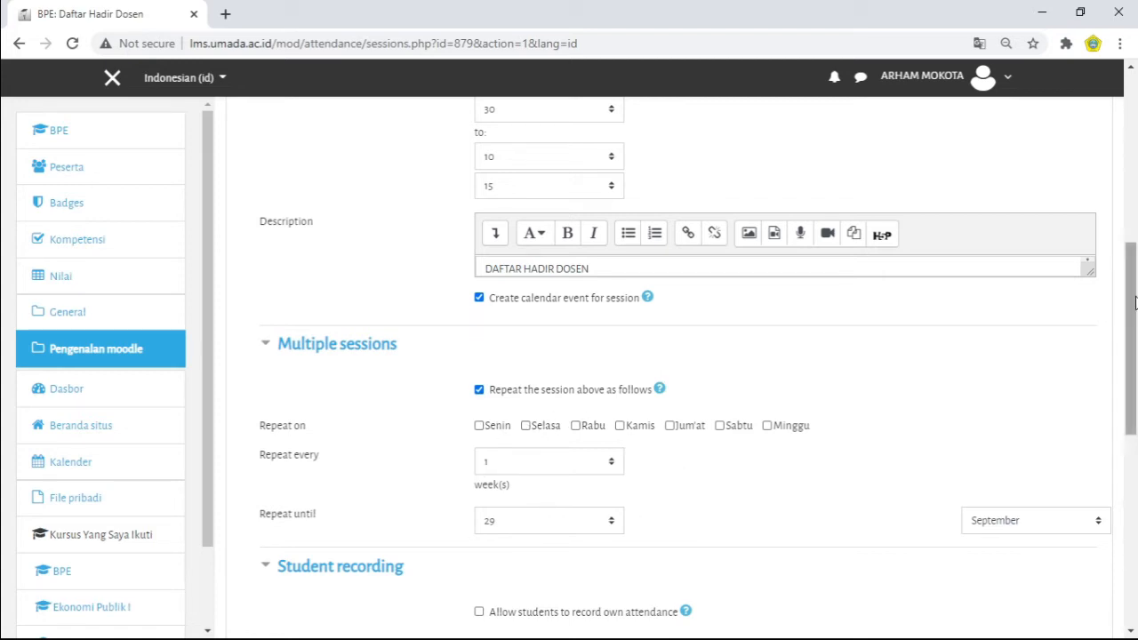
left_click_drag(1135, 303, 1134, 270)
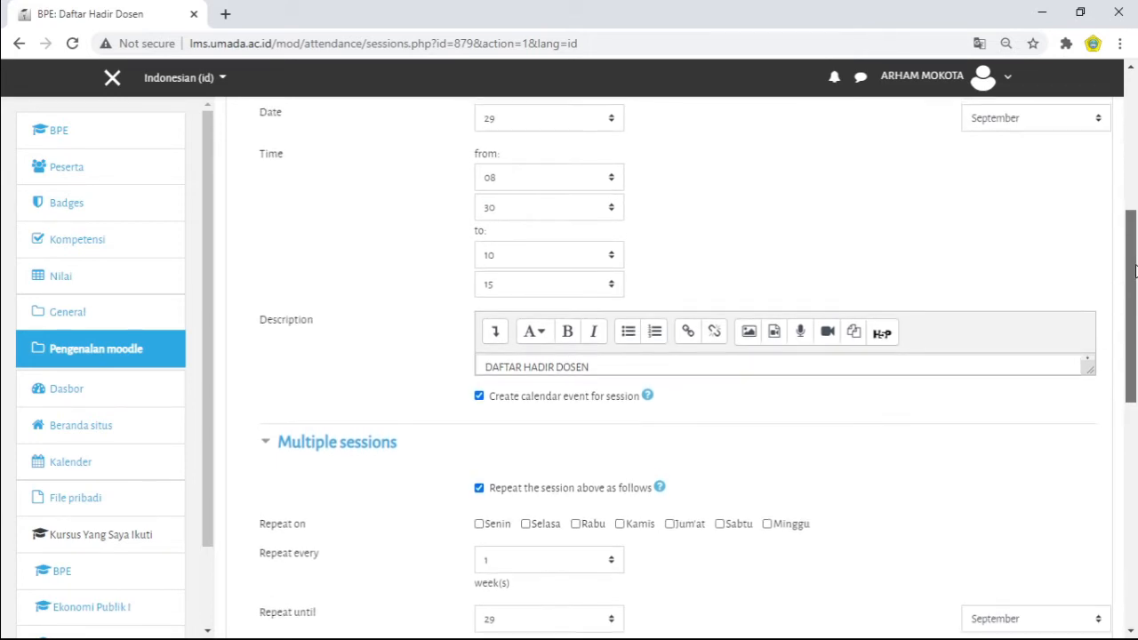
left_click_drag(1134, 271, 1127, 314)
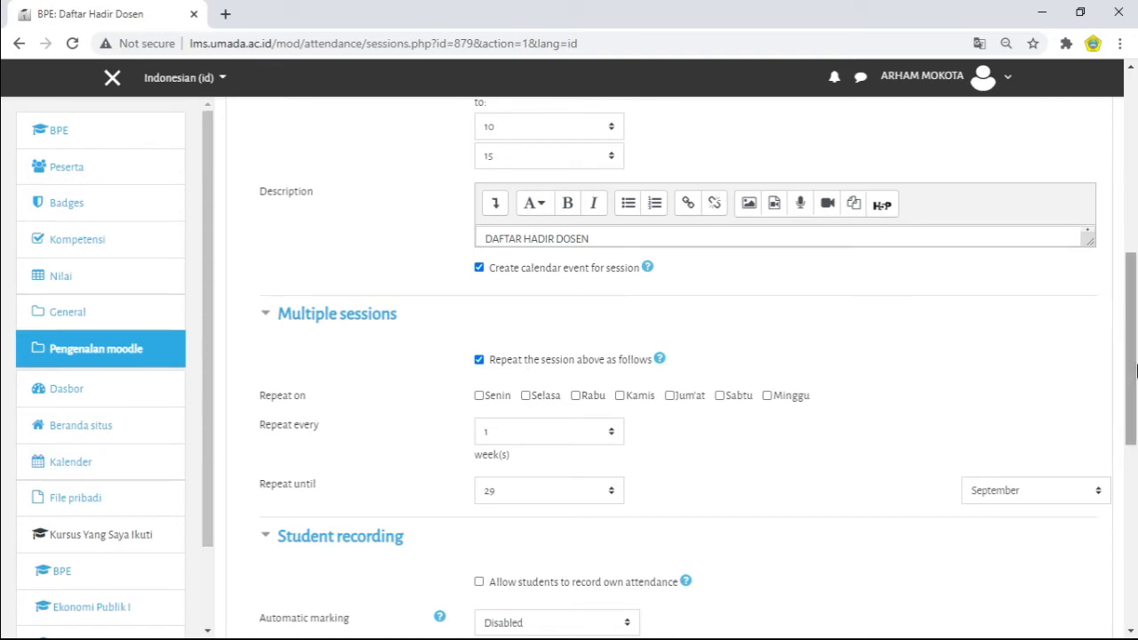
mouse_move(1133, 370)
left_mouse_down()
mouse_move(1132, 275)
mouse_move(1134, 409)
mouse_move(1133, 274)
mouse_move(1134, 375)
left_mouse_up()
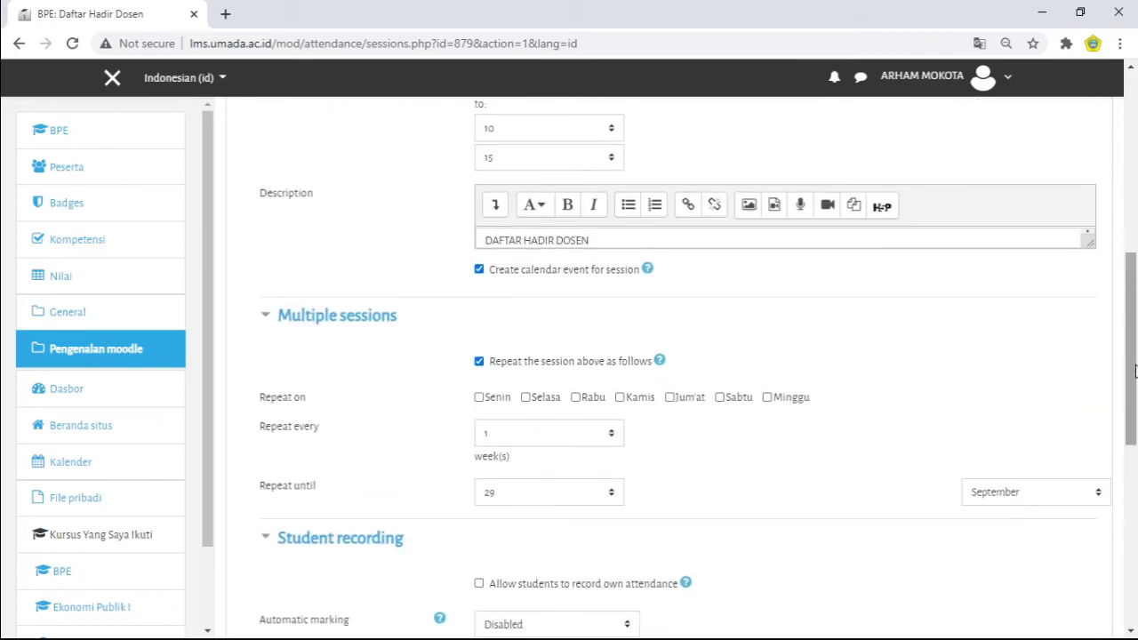
left_click(479, 361)
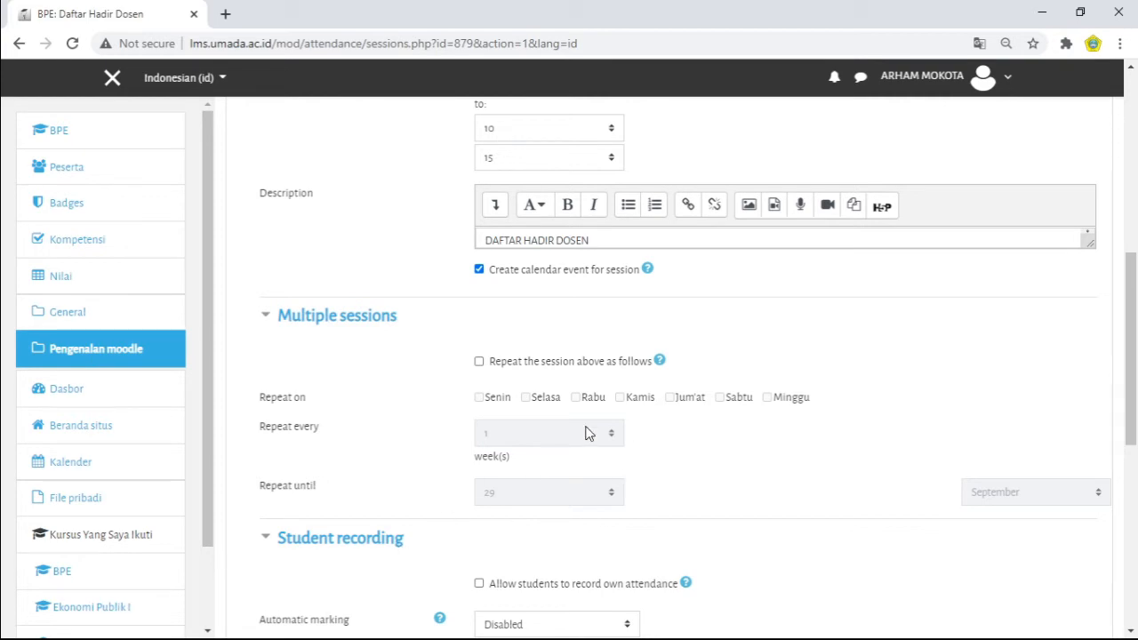
mouse_move(1134, 303)
left_mouse_down()
mouse_move(1134, 353)
mouse_move(1135, 294)
left_mouse_up()
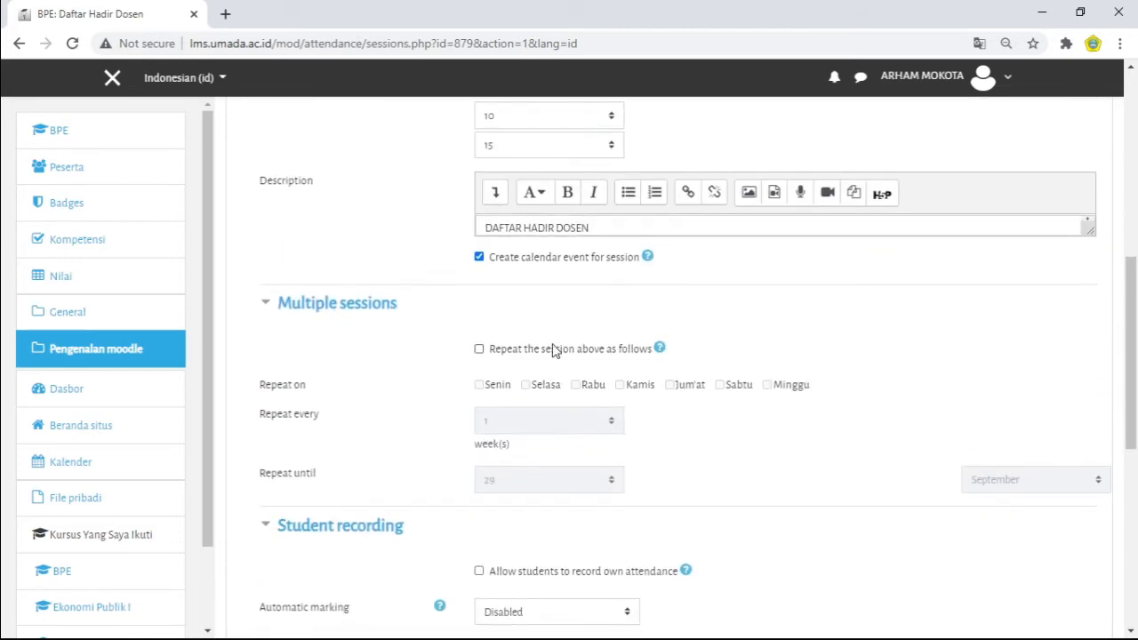
left_click(479, 348)
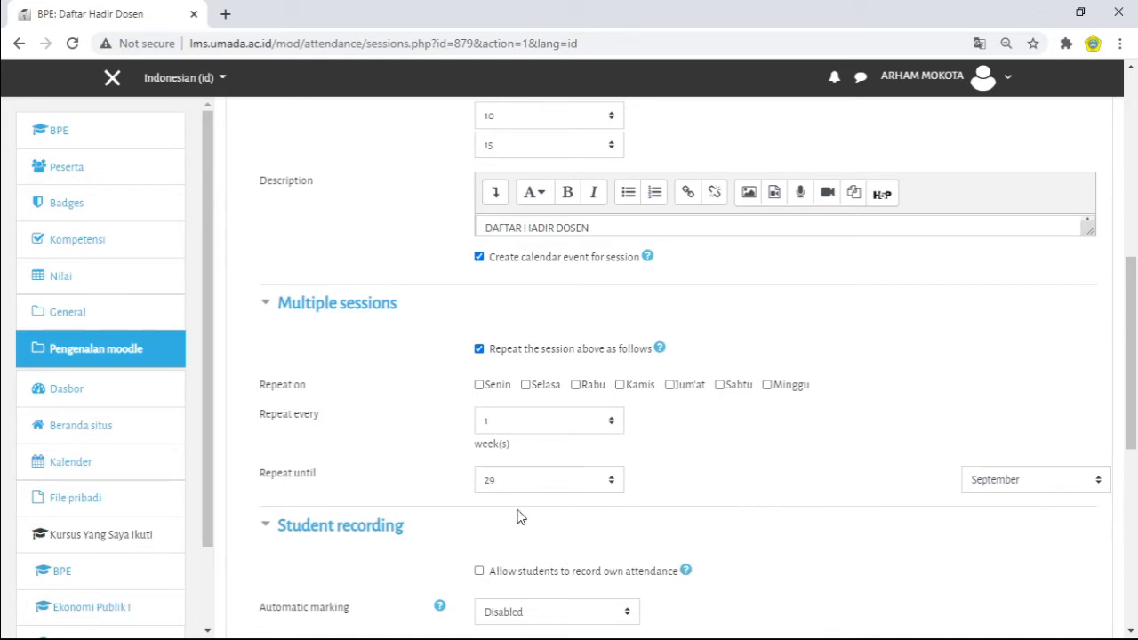
Step: Check the month and day choices of the Repeat until date without changing them
left_click(1100, 482)
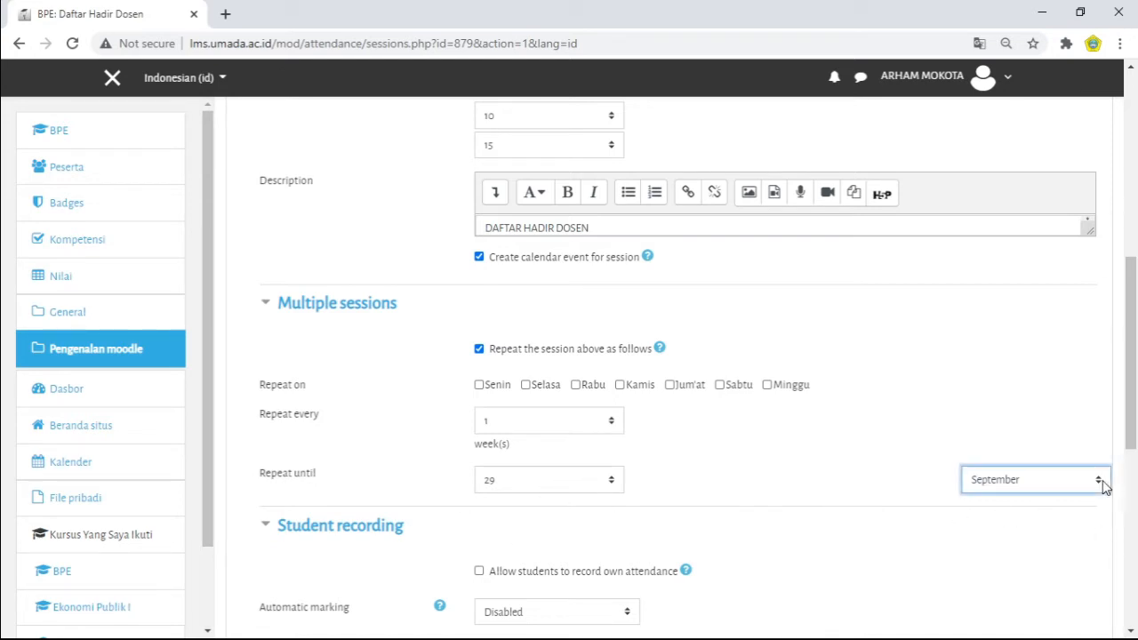
left_click(762, 498)
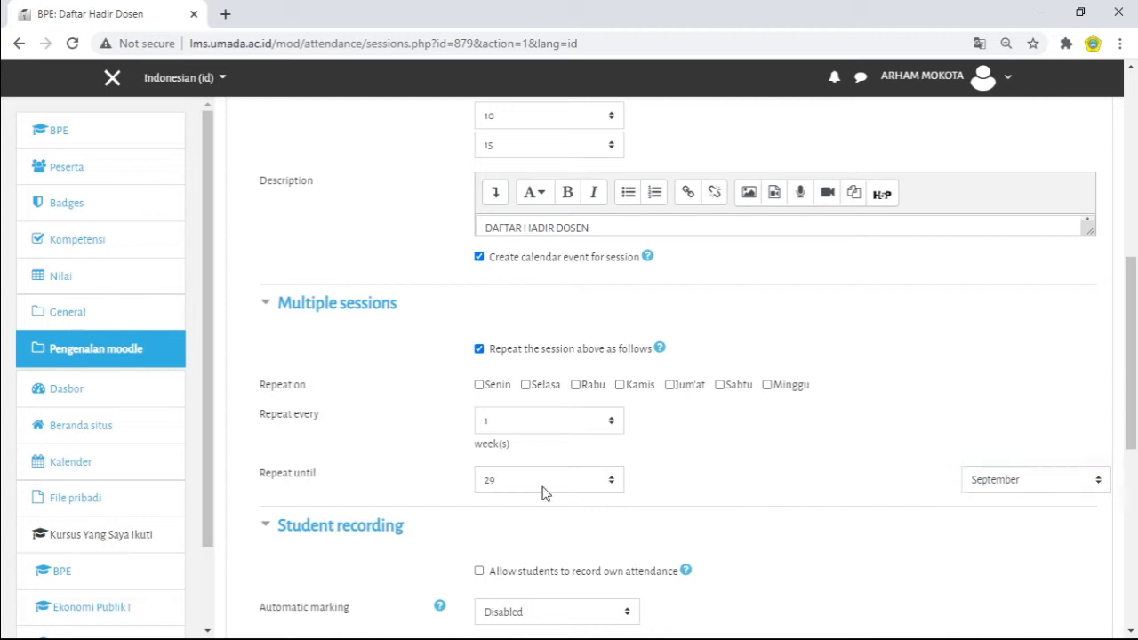
left_click(603, 486)
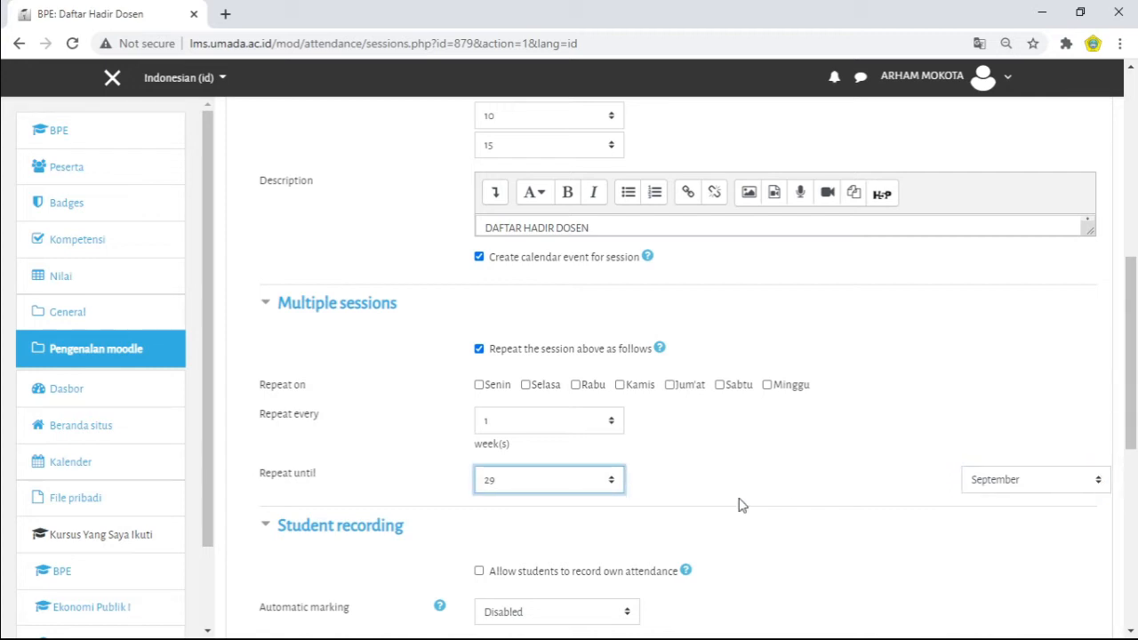
left_click(694, 489)
Step: Try Senin and Rabu once more as repeat days, and deselect both
left_click(479, 386)
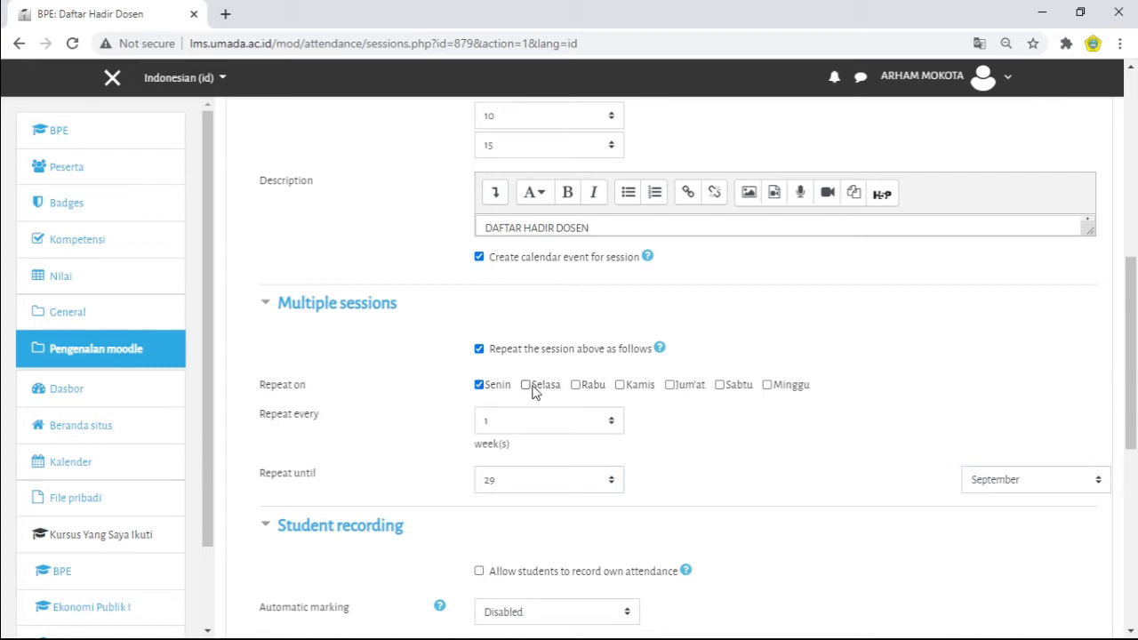
left_click(576, 386)
left_click(576, 386)
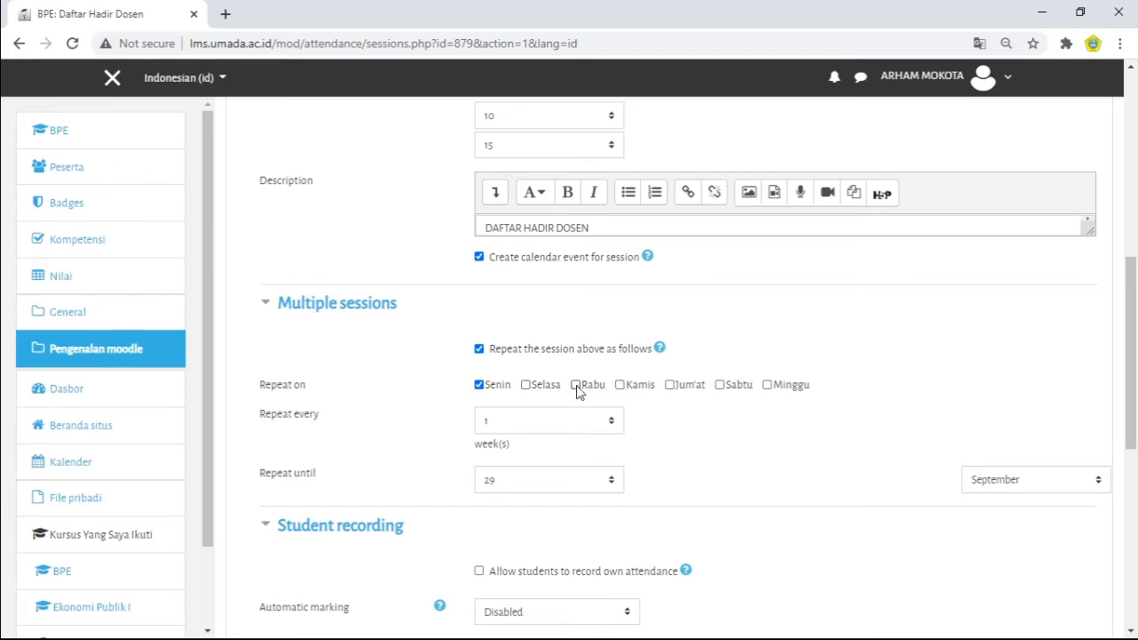
left_click(484, 386)
Step: Disable repeating the session above and review the session's type, date, time and description
left_click(479, 350)
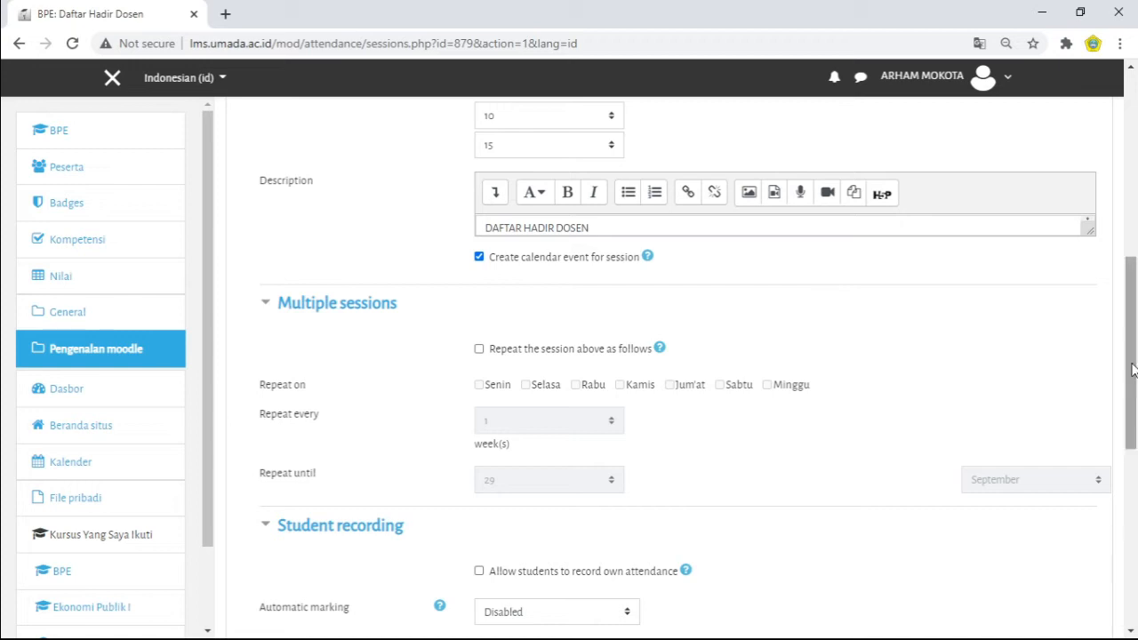
left_click_drag(1134, 268, 1134, 175)
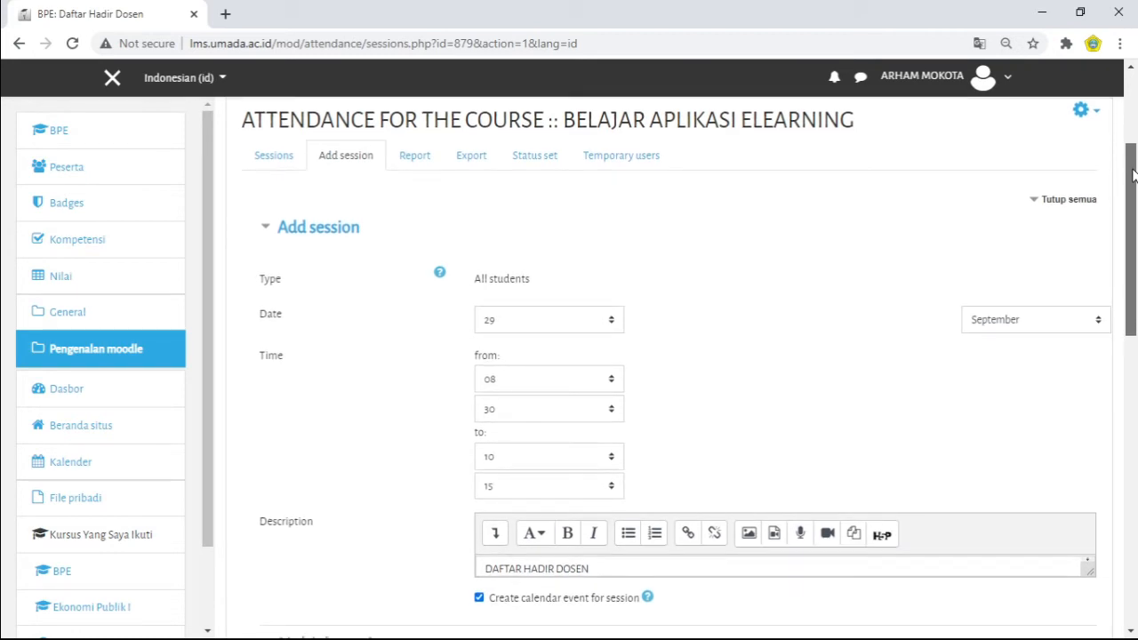
mouse_move(1133, 175)
left_mouse_down()
mouse_move(1132, 275)
mouse_move(1130, 172)
left_mouse_up()
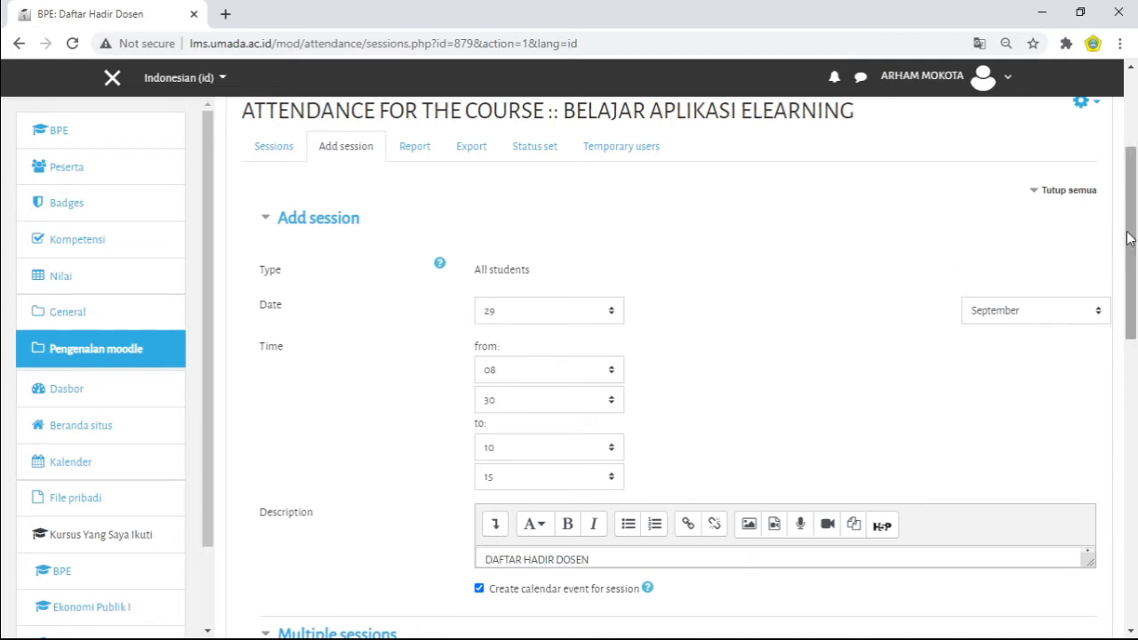
Step: Allow students to record their own attendance and review the additional student recording options
left_click_drag(1134, 224, 1135, 271)
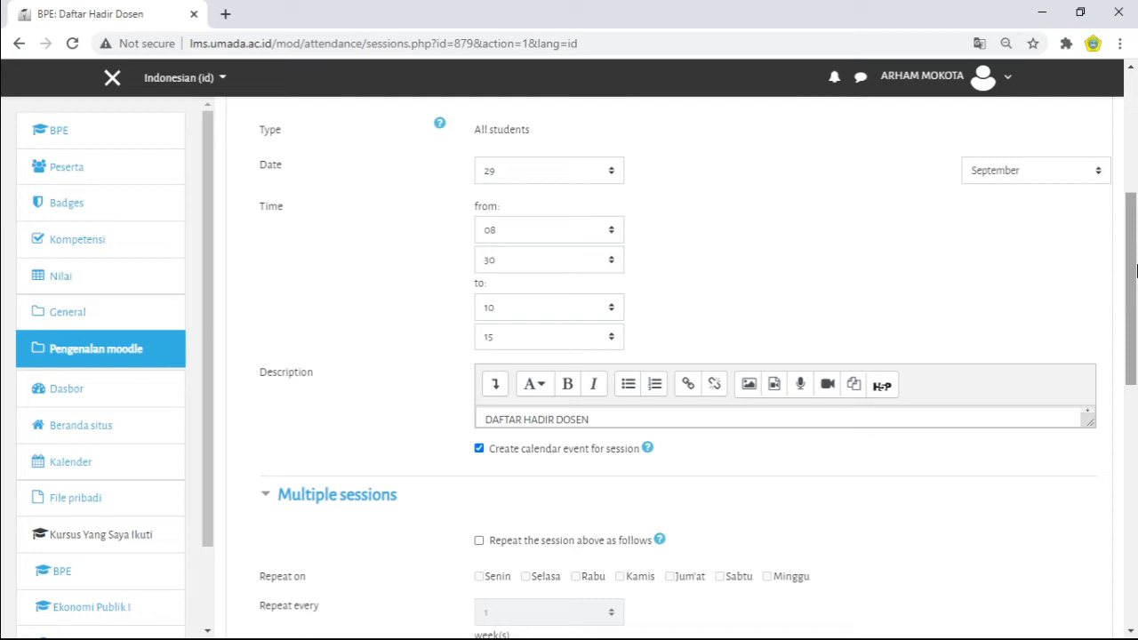
left_click_drag(1135, 271, 1136, 399)
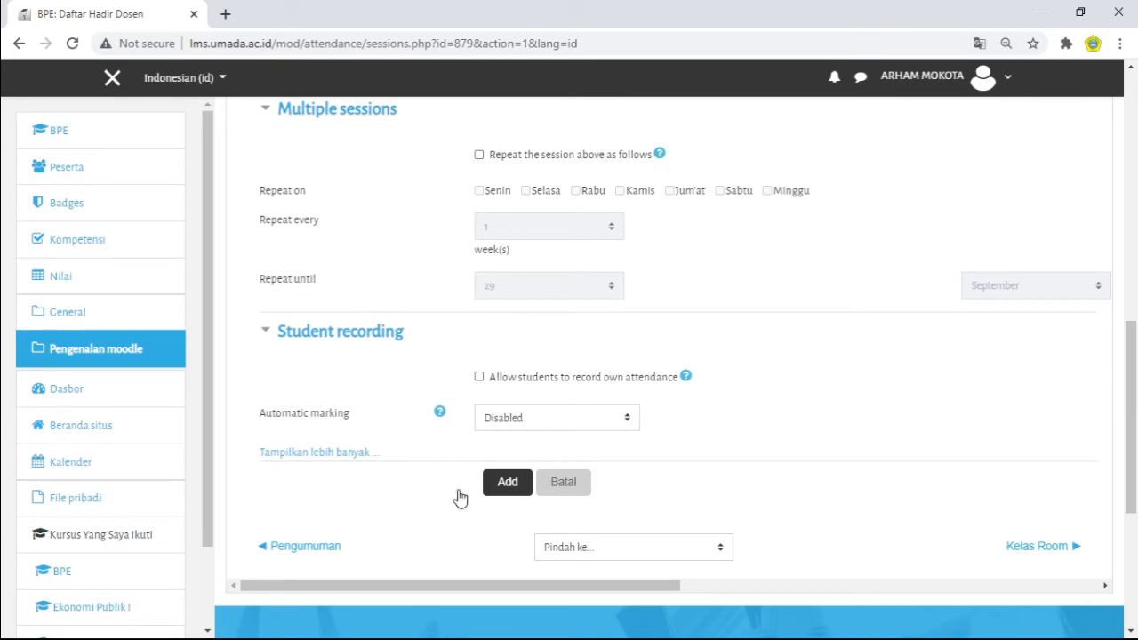
left_click(479, 377)
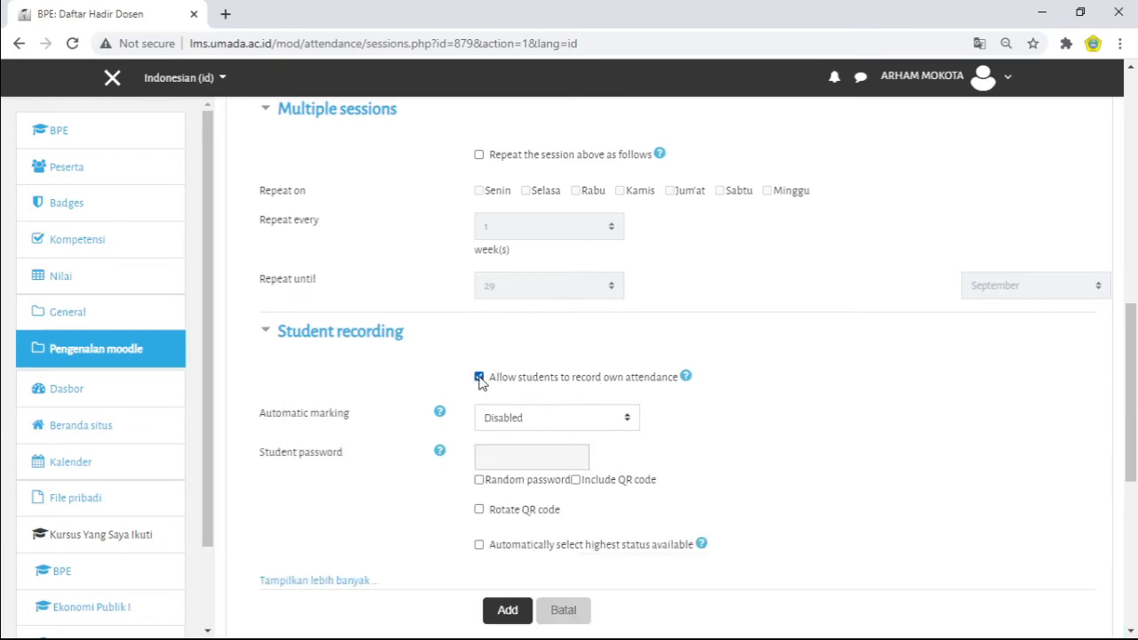
mouse_move(1135, 345)
left_mouse_down()
mouse_move(1135, 281)
mouse_move(1135, 423)
mouse_move(1133, 340)
left_mouse_up()
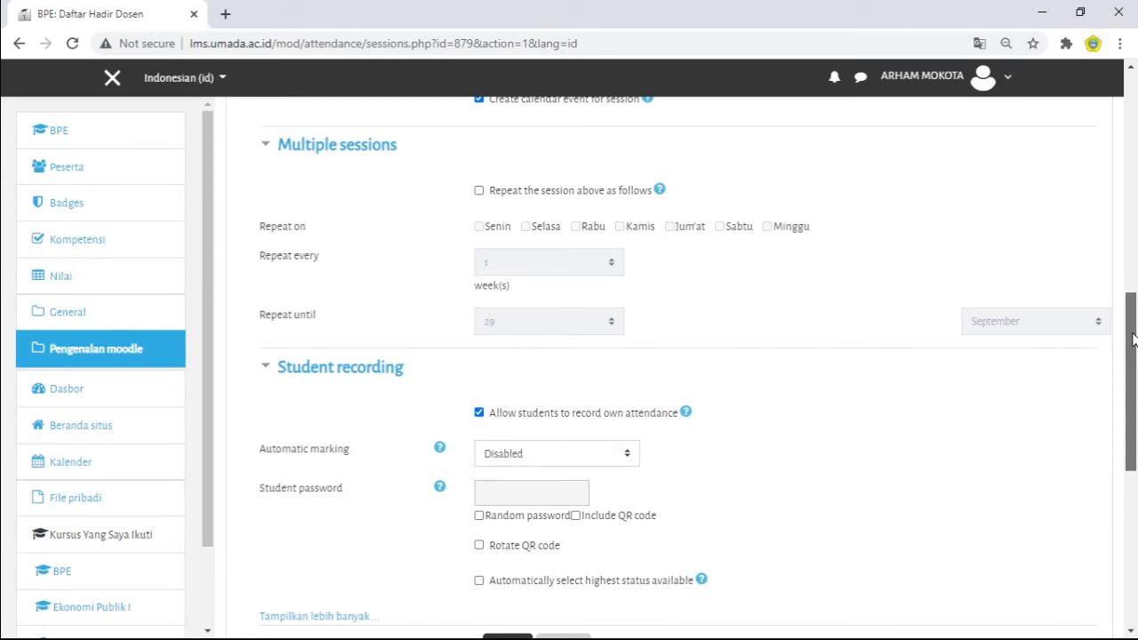
left_click_drag(1134, 340, 1133, 391)
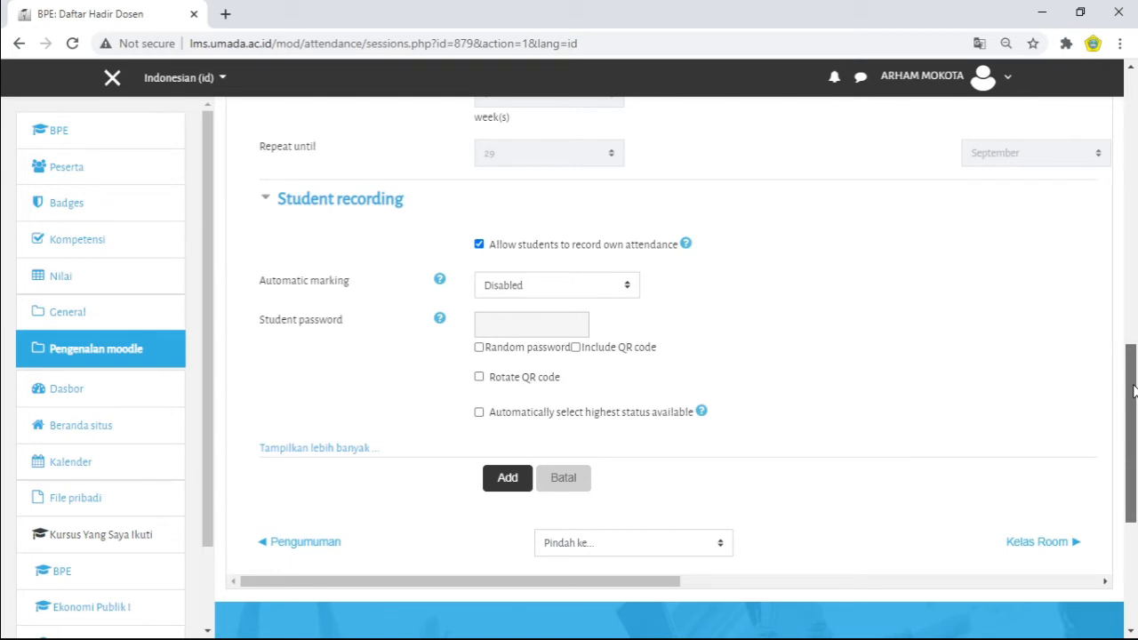
mouse_move(1133, 391)
left_mouse_down()
mouse_move(1135, 369)
mouse_move(1137, 393)
left_mouse_up()
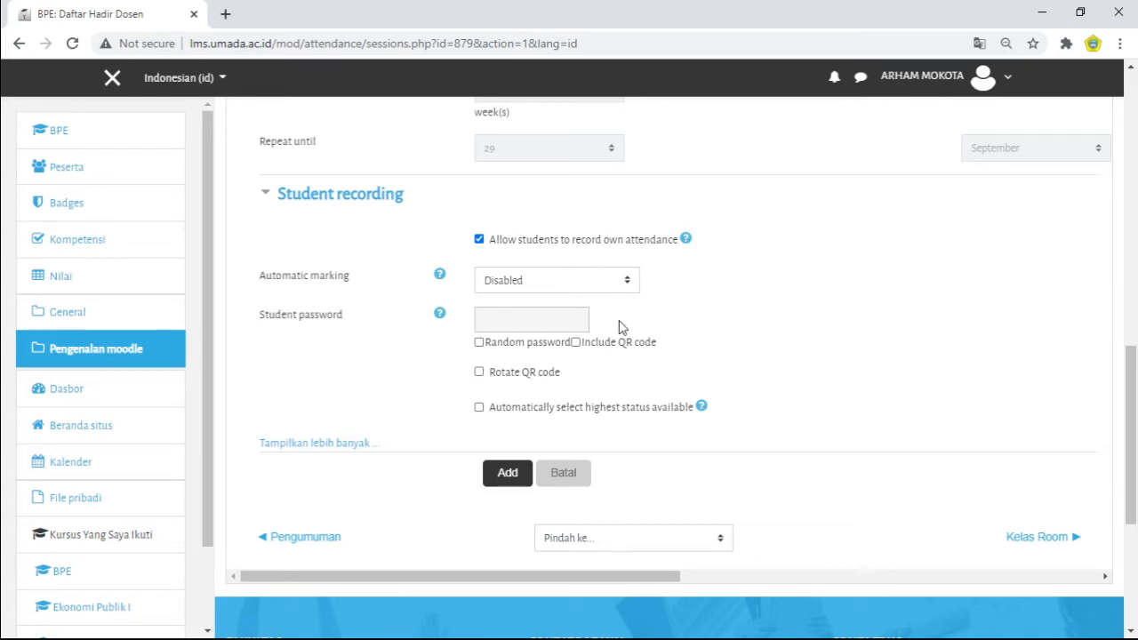
Step: Examine the Student password field and the random password and QR code options, leaving them unset
left_click(526, 322)
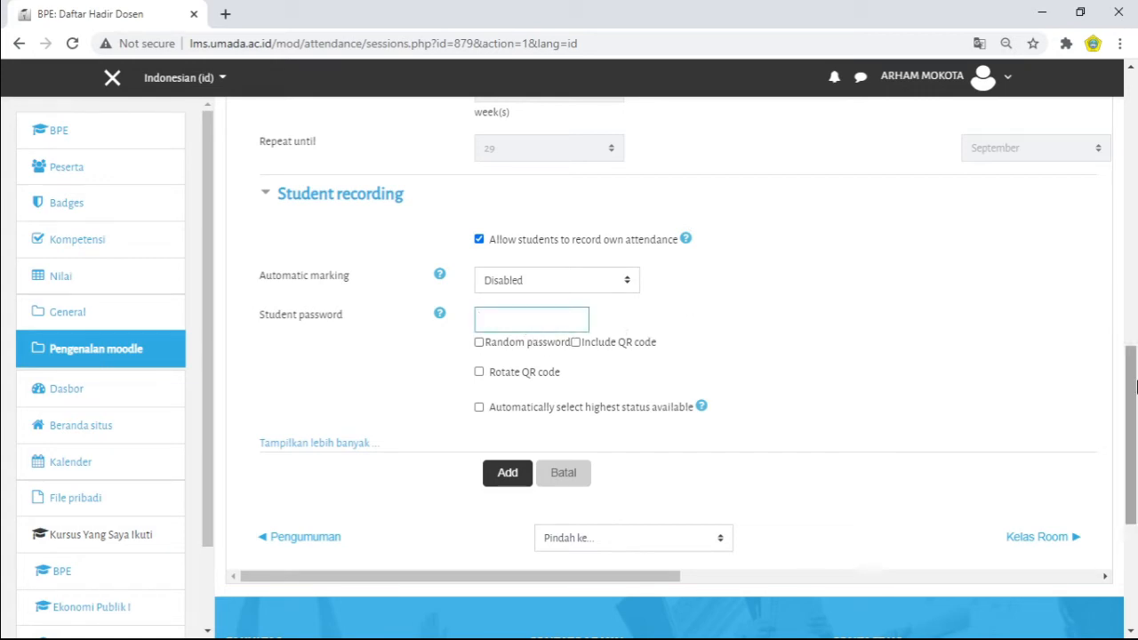
mouse_move(1134, 397)
left_mouse_down()
mouse_move(1125, 313)
mouse_move(1134, 385)
left_mouse_up()
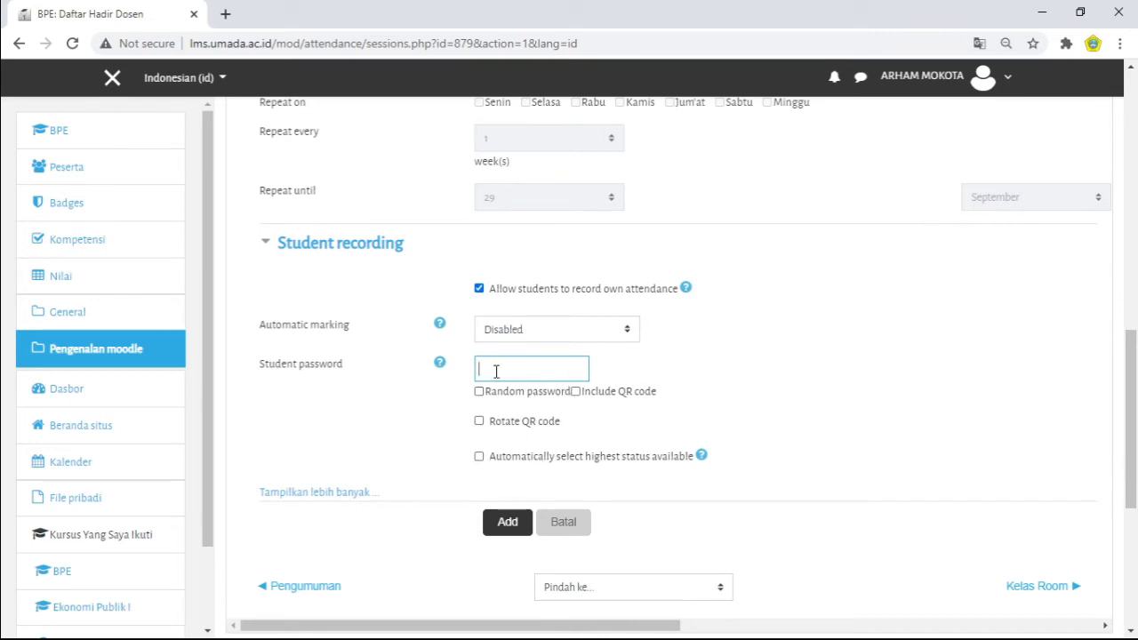
left_click(903, 348)
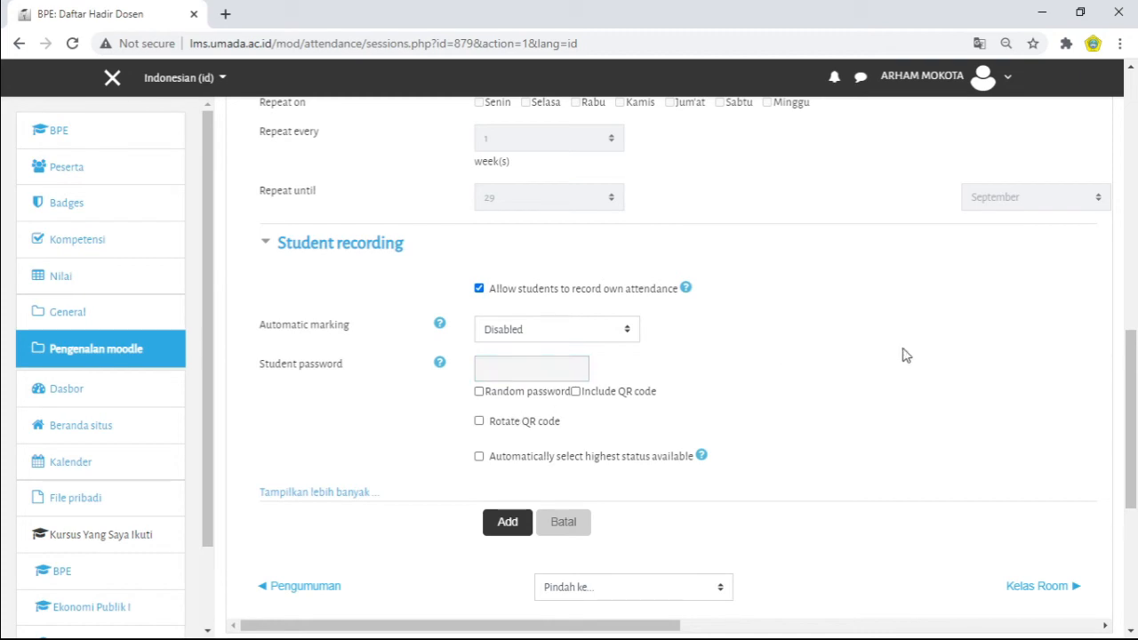
mouse_move(1132, 374)
left_mouse_down()
mouse_move(1132, 389)
mouse_move(1133, 379)
left_mouse_up()
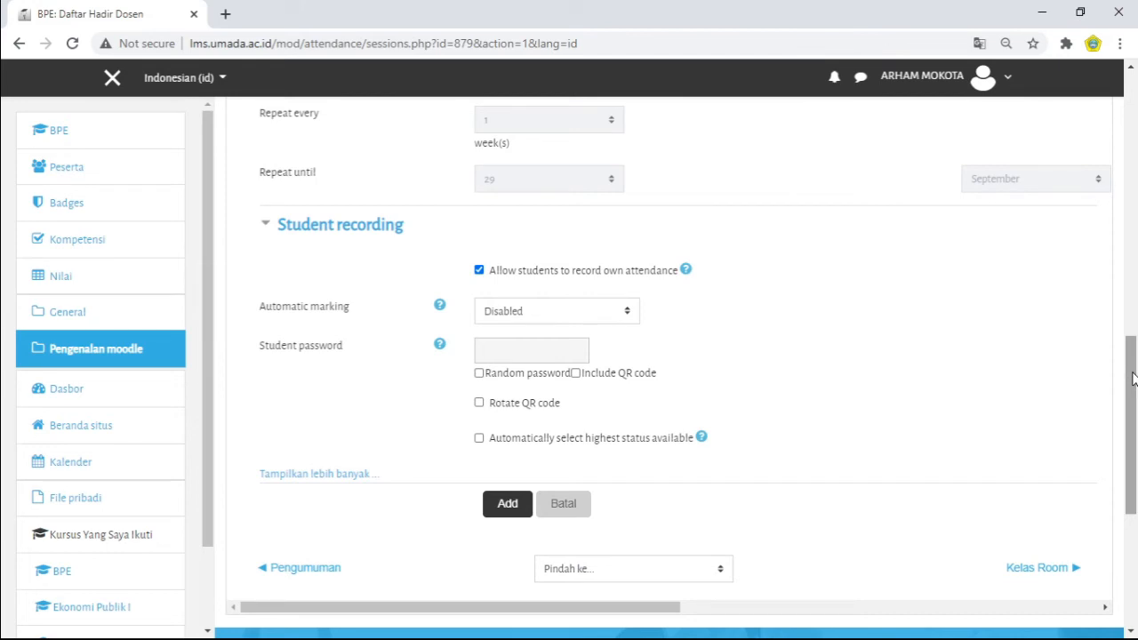
mouse_move(1132, 379)
left_mouse_down()
mouse_move(1131, 405)
mouse_move(1129, 377)
left_mouse_up()
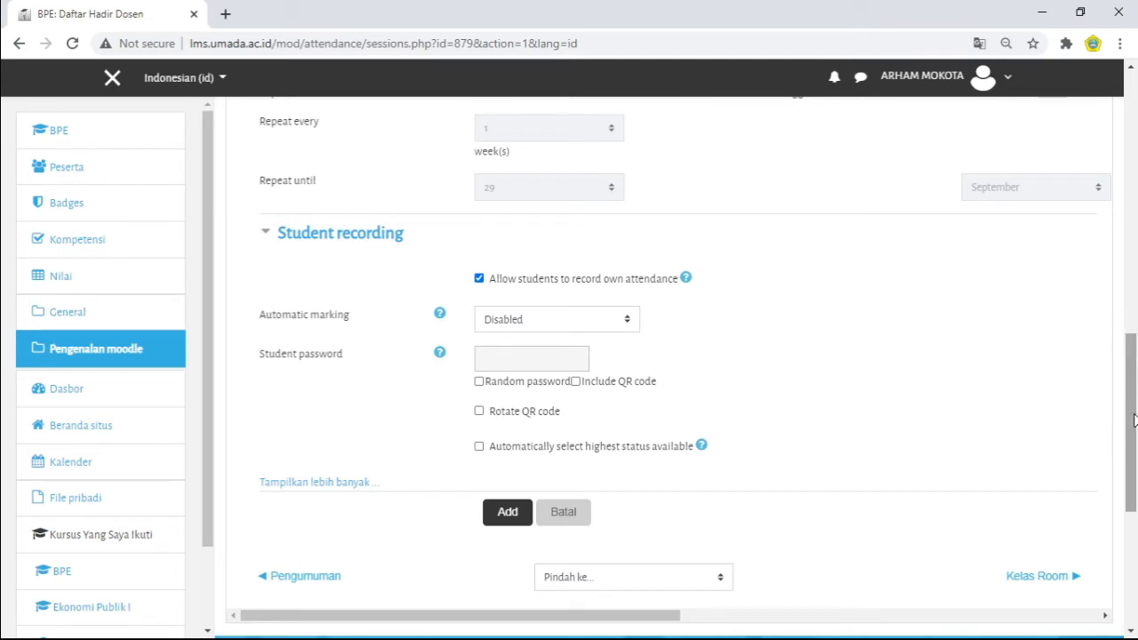
scroll(1135, 440, "down", 1)
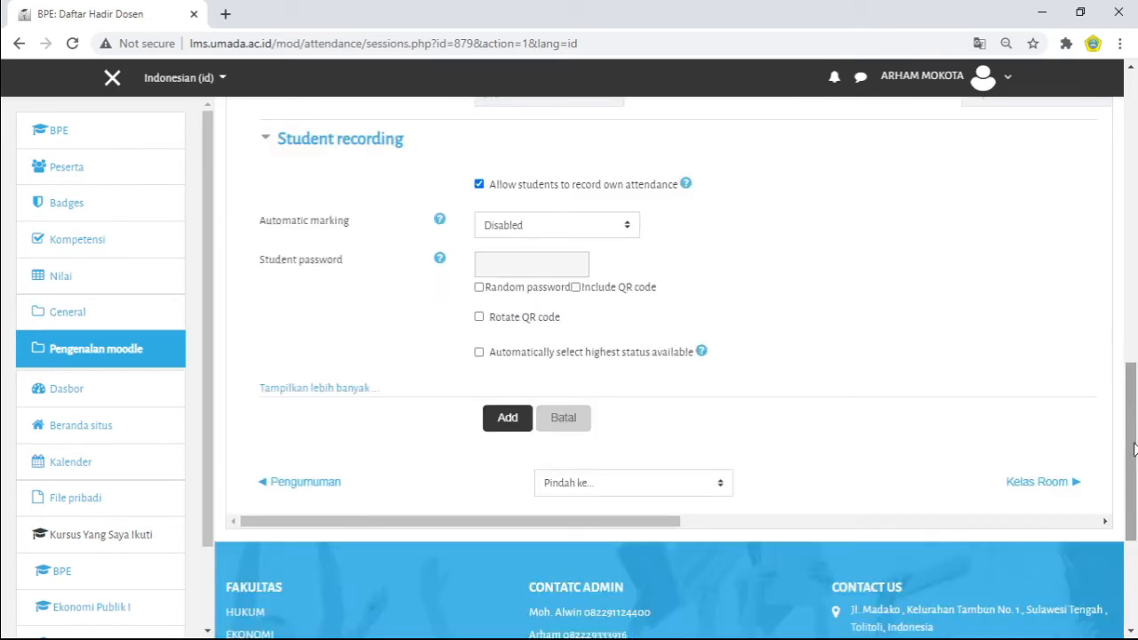
Step: Leave the student password empty and add the session to the attendance activity
left_click(506, 266)
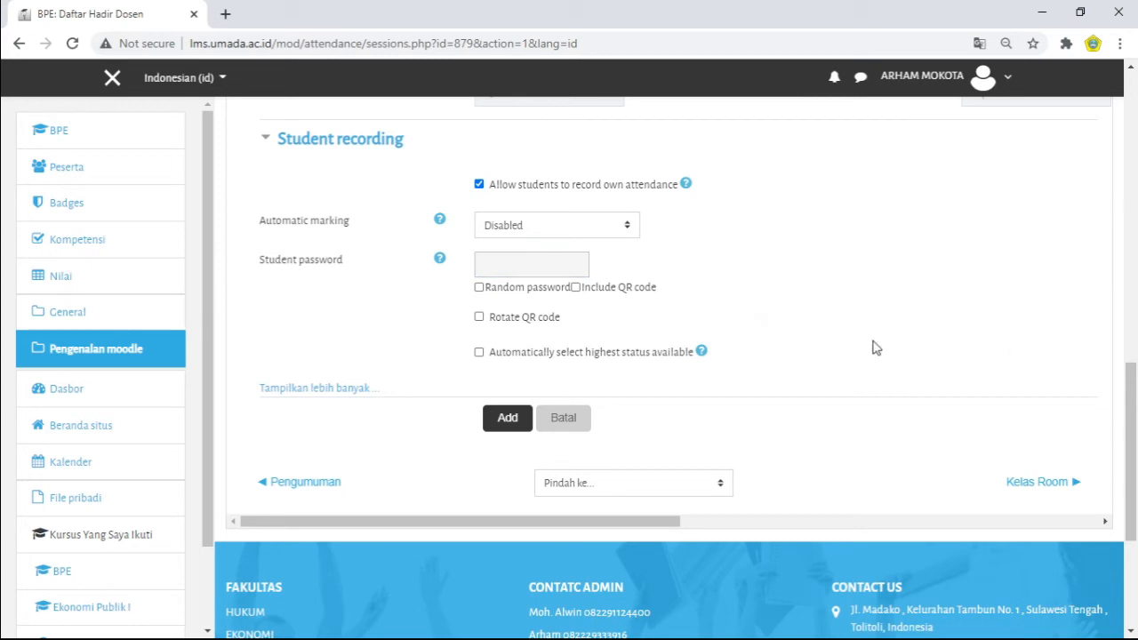
mouse_move(1131, 462)
left_mouse_down()
mouse_move(1131, 385)
mouse_move(1131, 477)
mouse_move(1131, 462)
left_mouse_up()
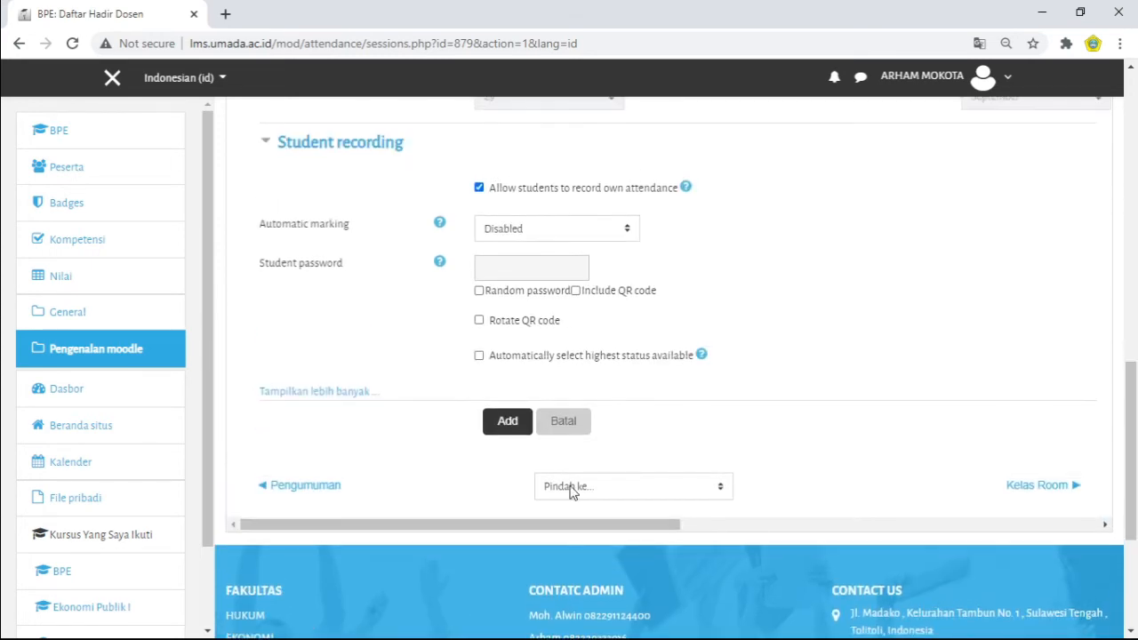
left_click(497, 426)
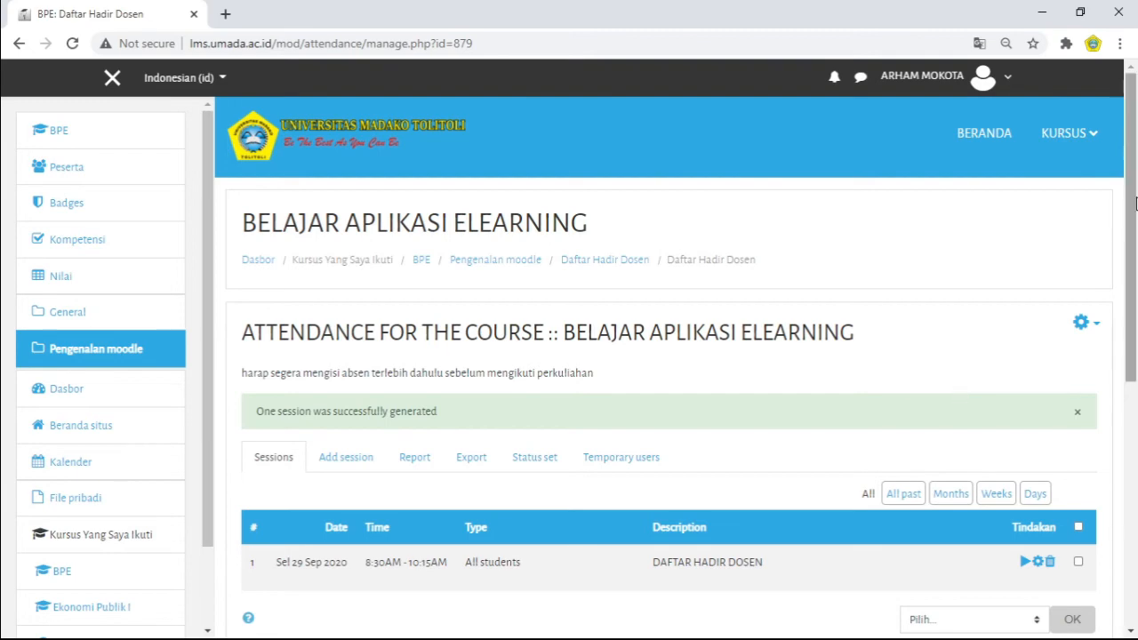
Step: Open the status set of the Daftar Hadir Dosen attendance activity and bring up its status table
left_click_drag(1133, 188, 1135, 303)
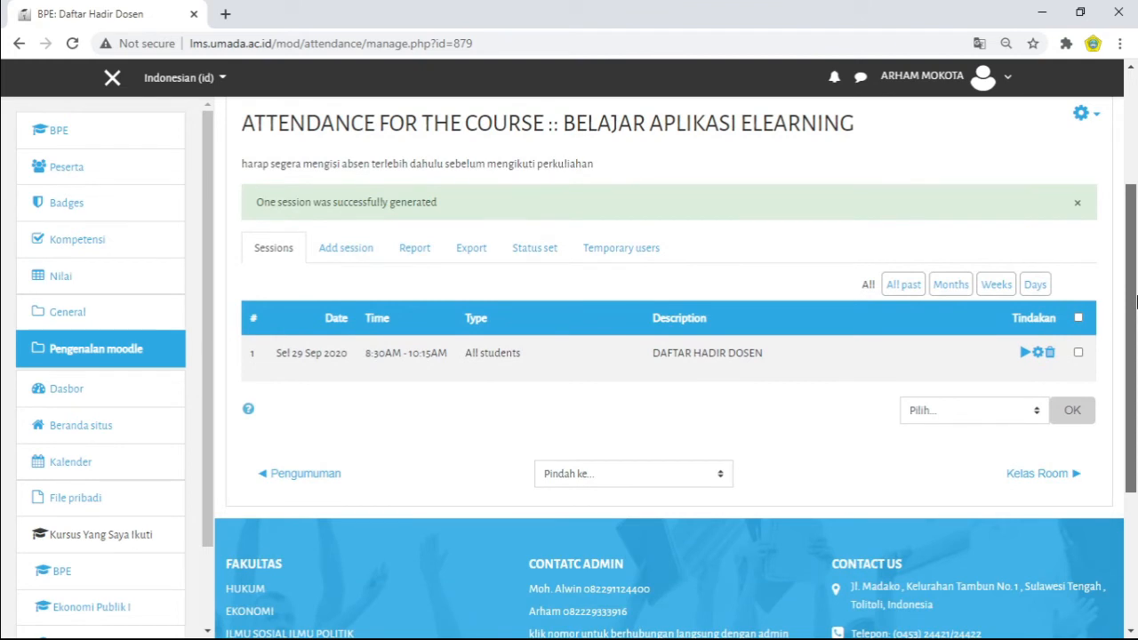
left_click_drag(1135, 302, 1135, 298)
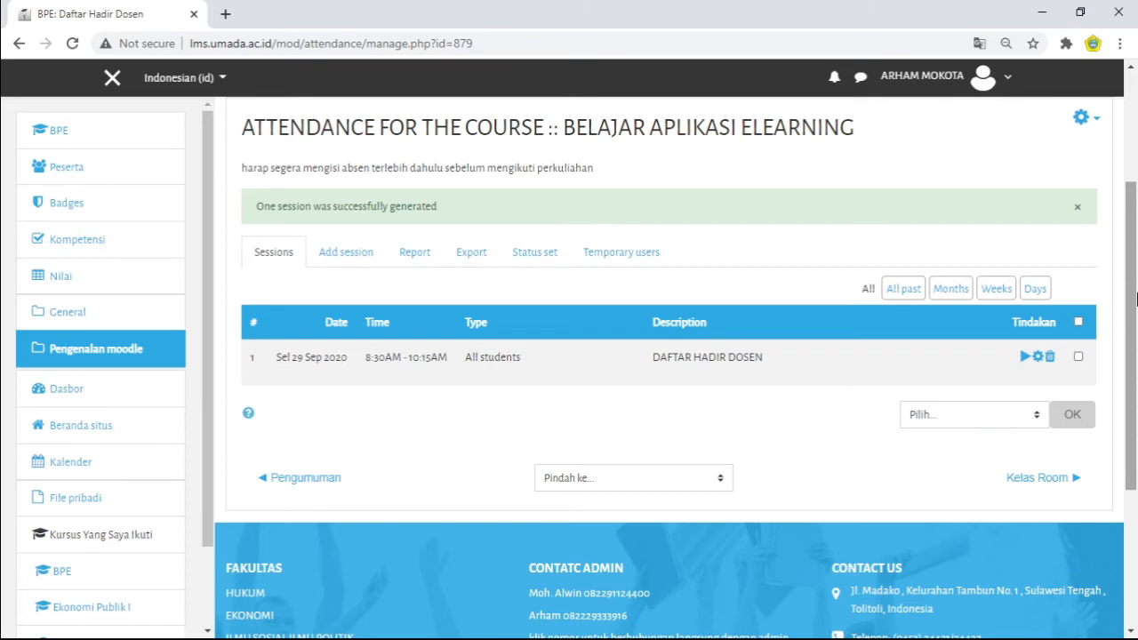
left_click(538, 257)
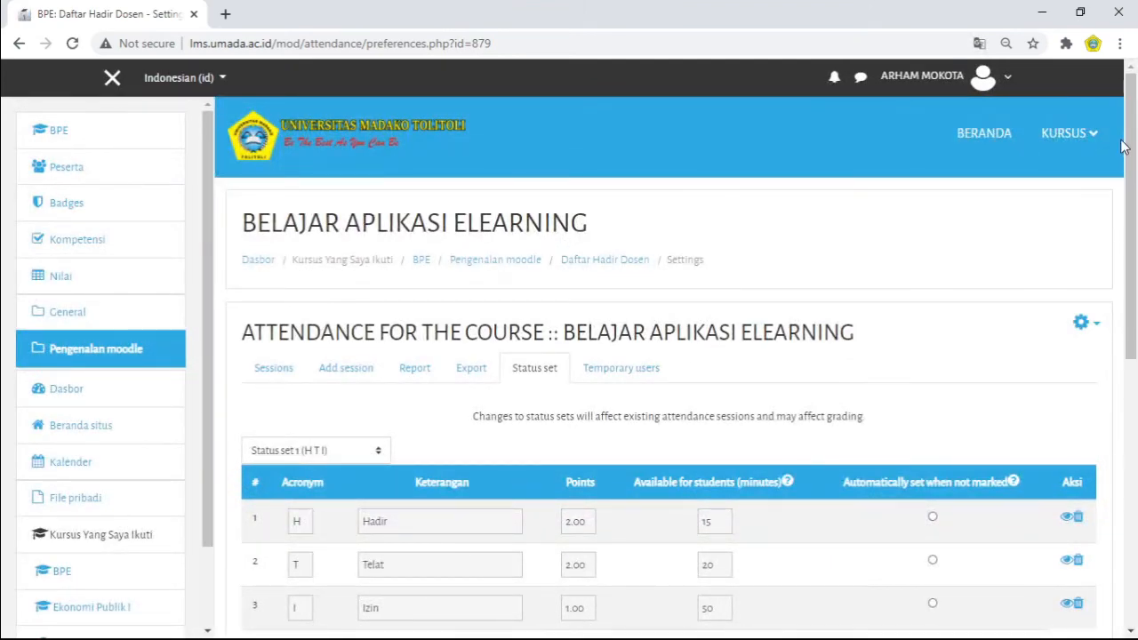
left_click_drag(1130, 152, 1136, 306)
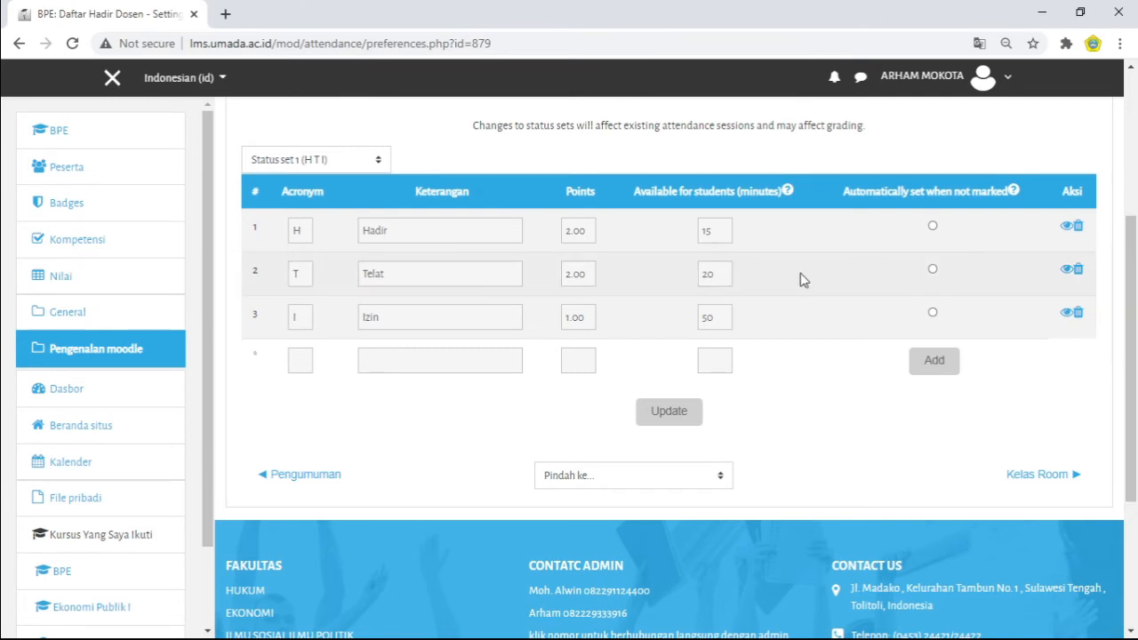
Step: Try the automatically-set-when-not-marked option on the Hadir, Telat and Izin statuses in turn, ending on Telat
left_click(300, 229)
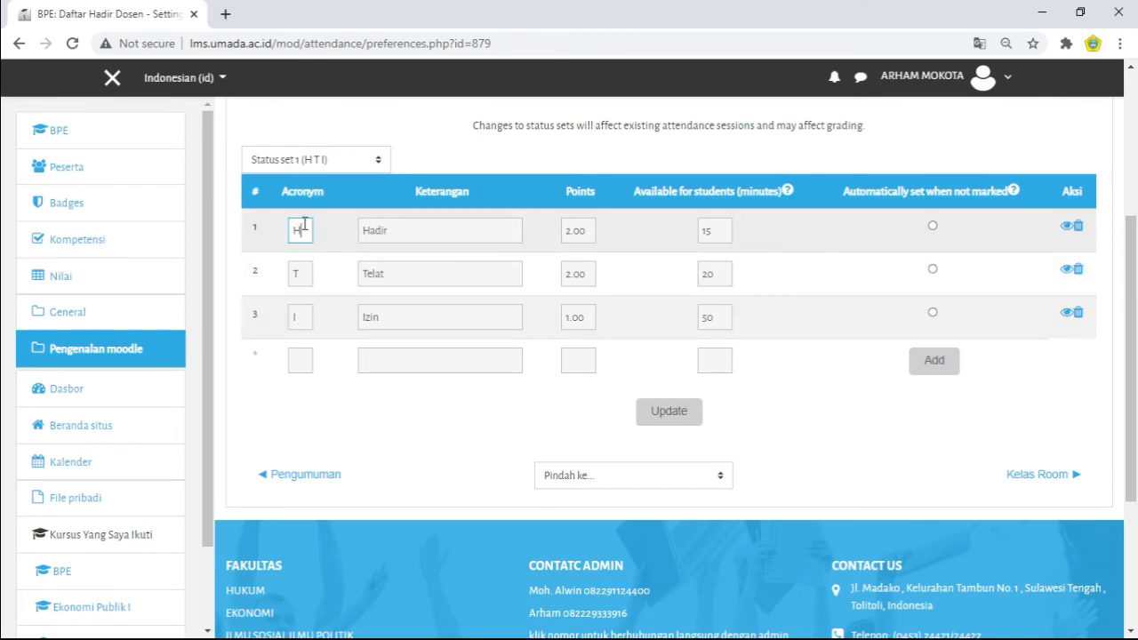
left_click(414, 229)
left_click(306, 230)
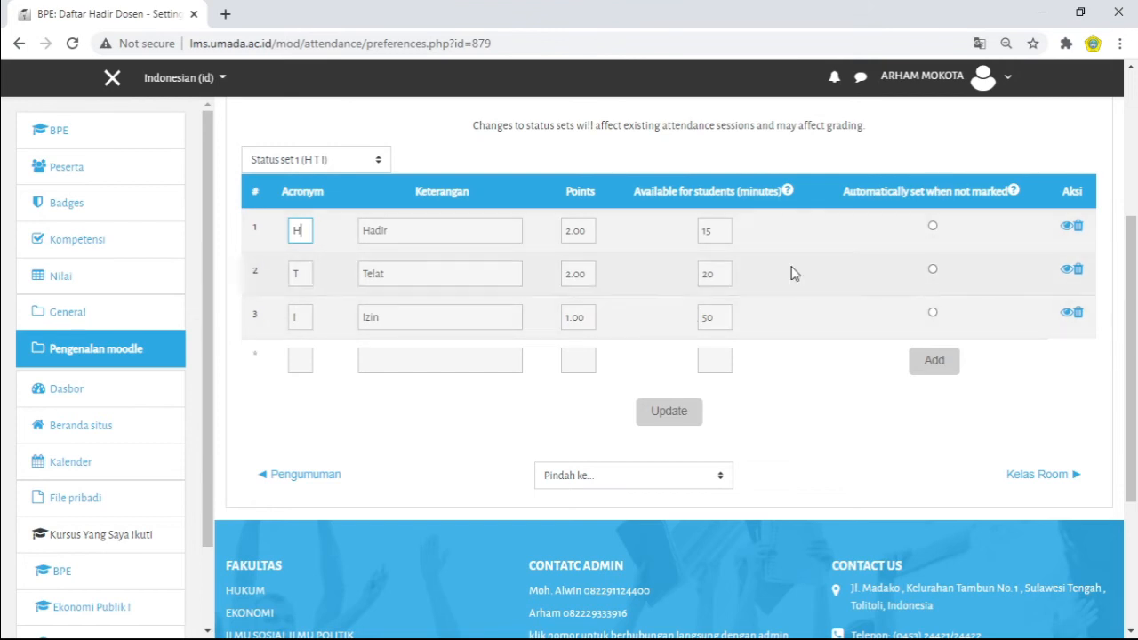
left_click(932, 228)
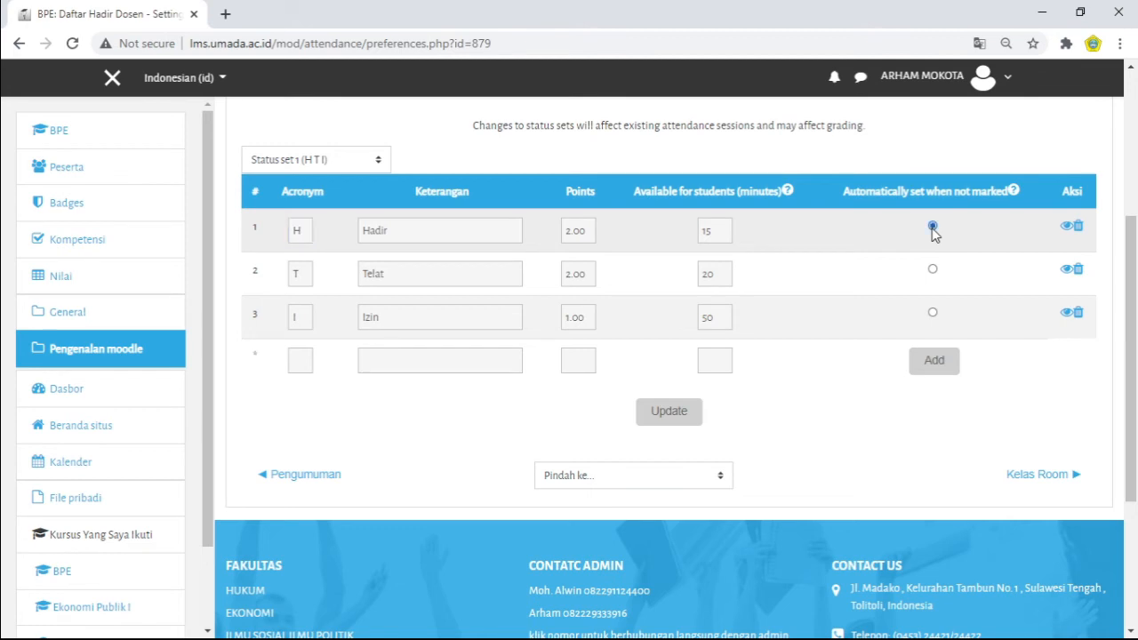
left_click(932, 272)
left_click(932, 313)
left_click(932, 270)
Step: Try to edit the points of the Hadir status and submit the status set
left_click_drag(412, 230, 365, 235)
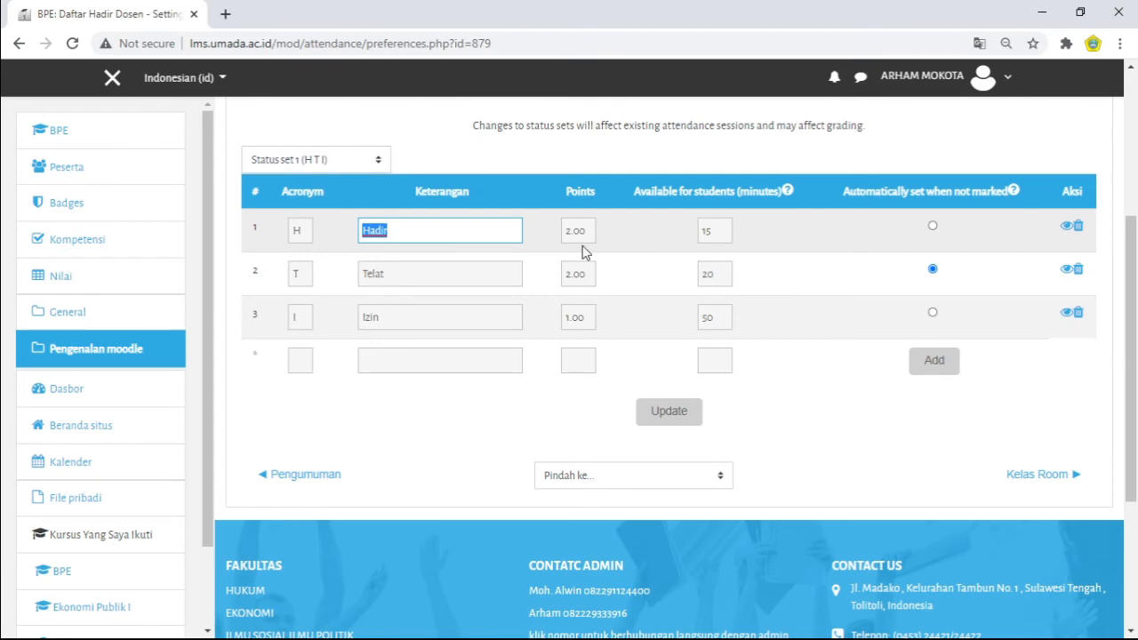
left_click(468, 235)
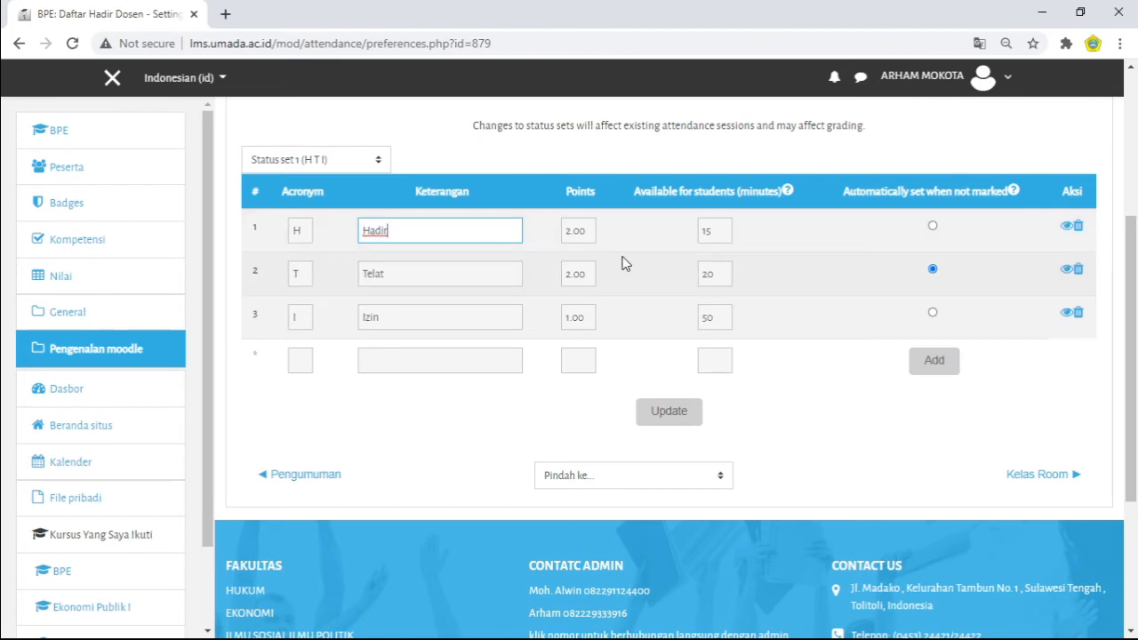
left_click(573, 231)
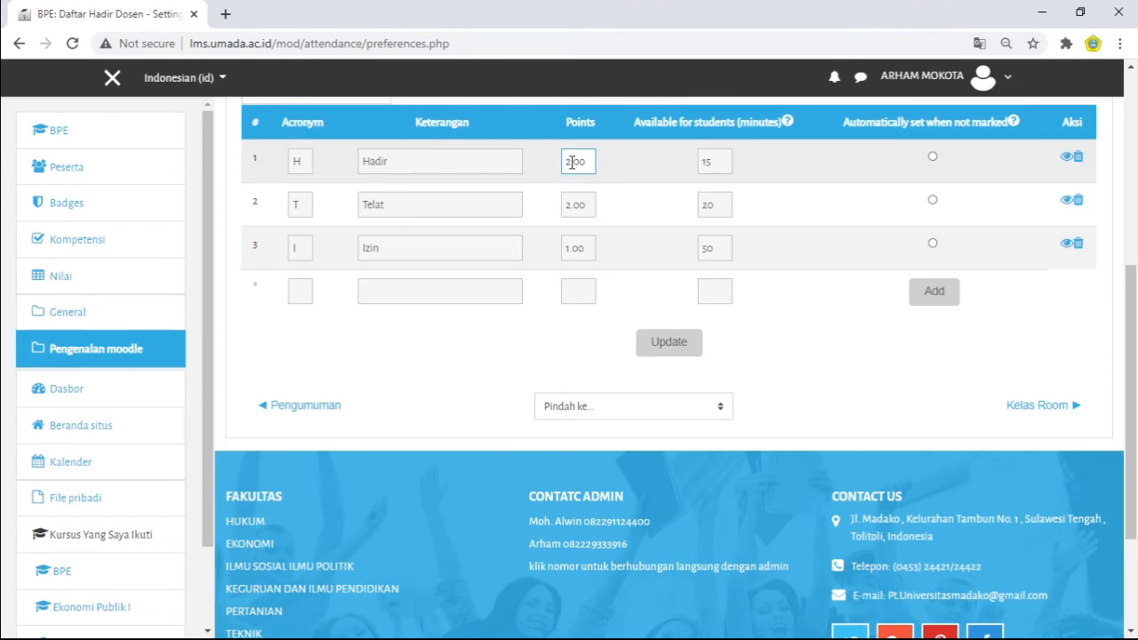
double_click(571, 162)
key("Return")
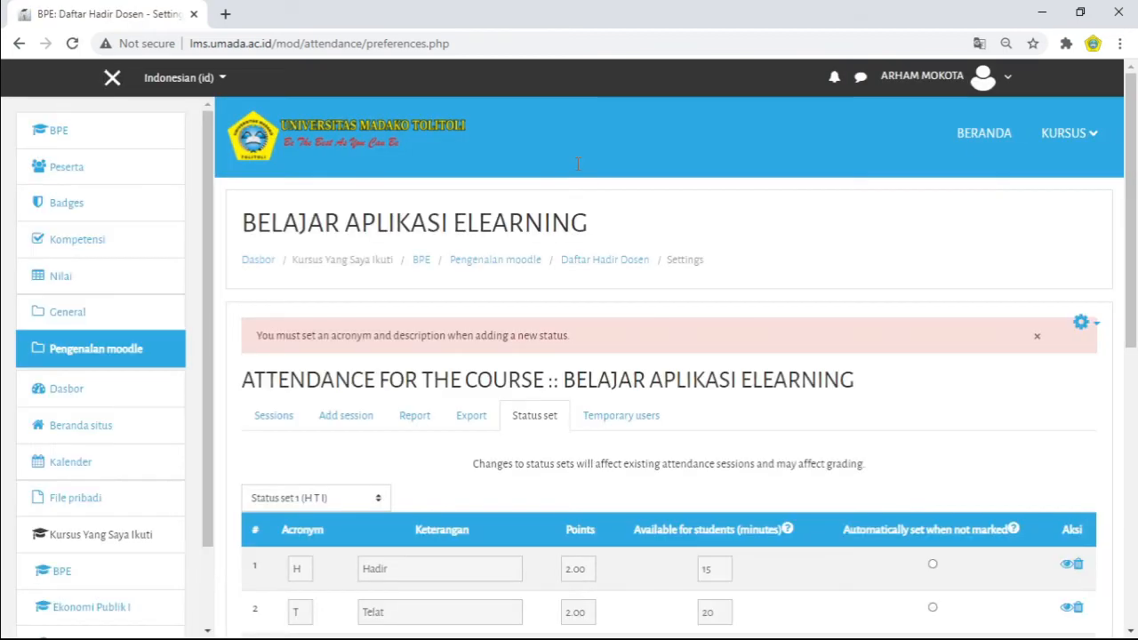
Step: Re-enter the last digit of the Izin points and try submitting the status set from the Hadir points
left_click_drag(1133, 149, 1132, 340)
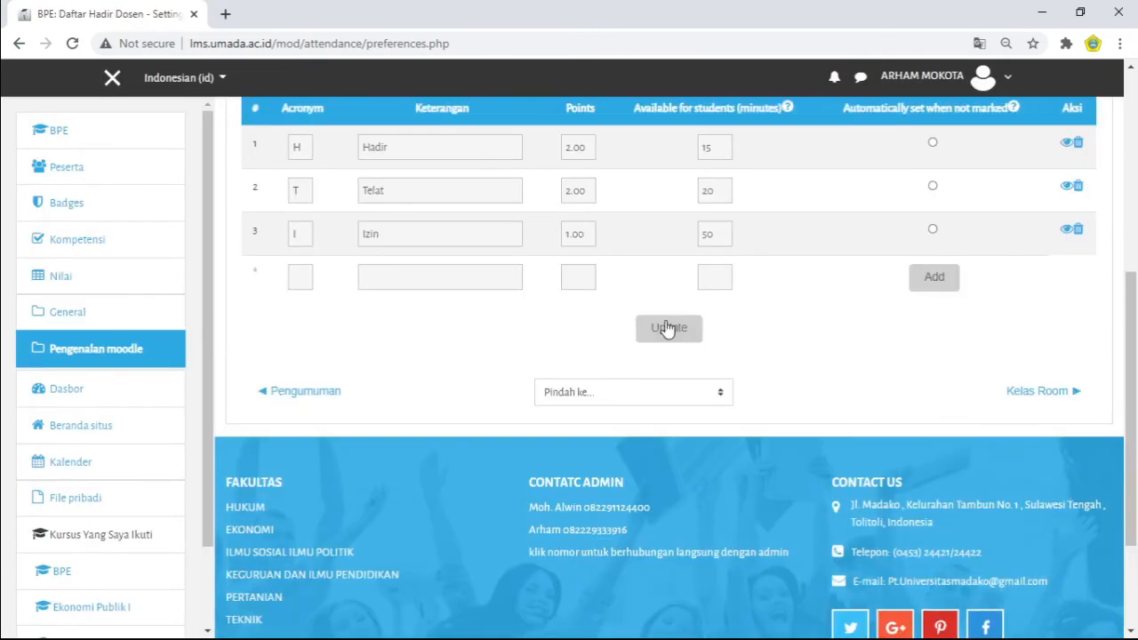
left_click(570, 235)
double_click(570, 236)
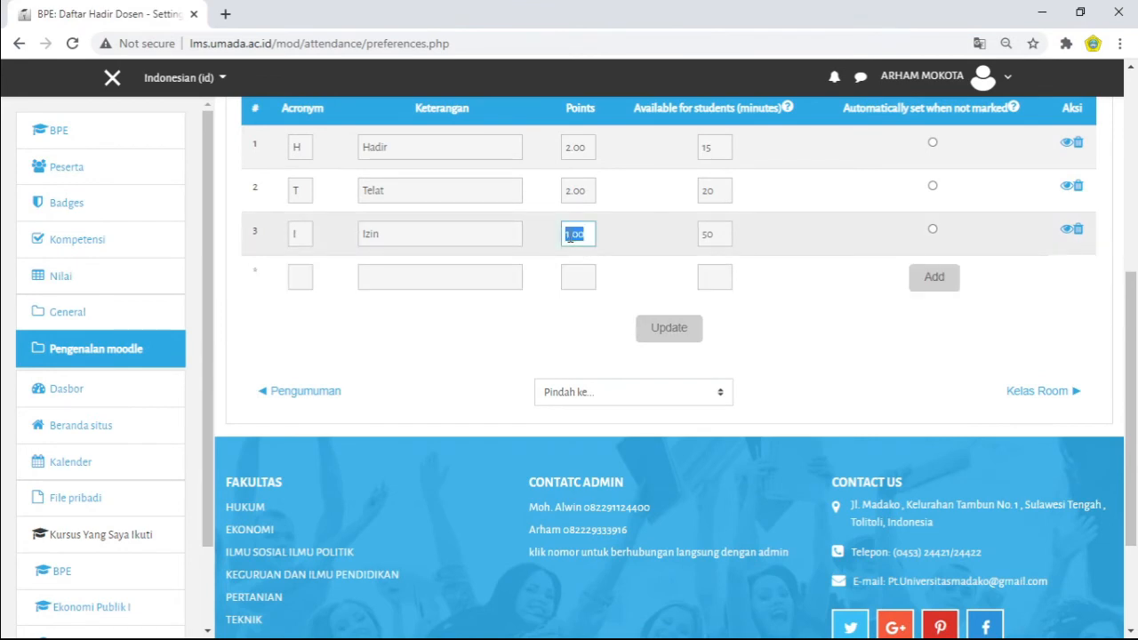
left_click(592, 236)
key("BackSpace")
type("0")
left_click(591, 147)
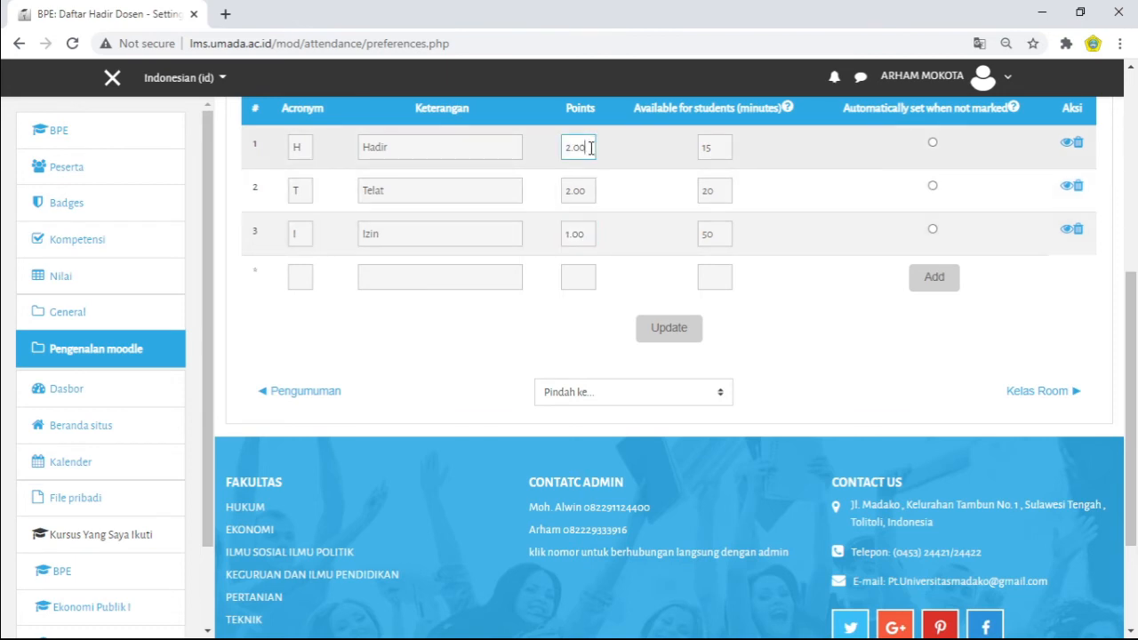
key("Return")
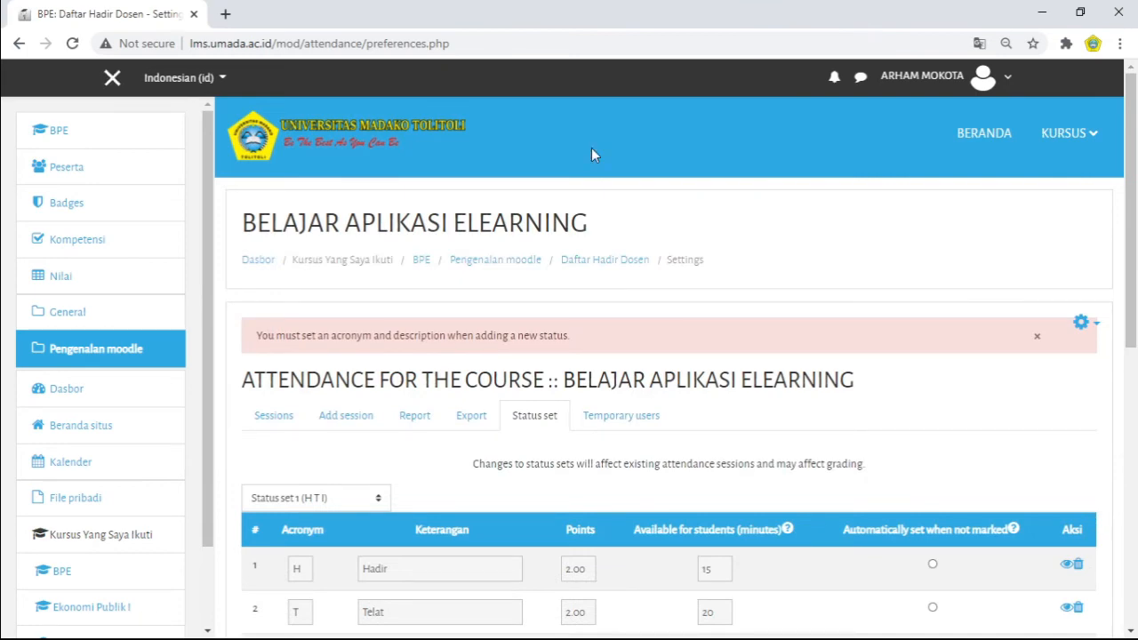
Step: Enter 3.00 points for the Hadir status without saving the status set
scroll(632, 192, "down", 5)
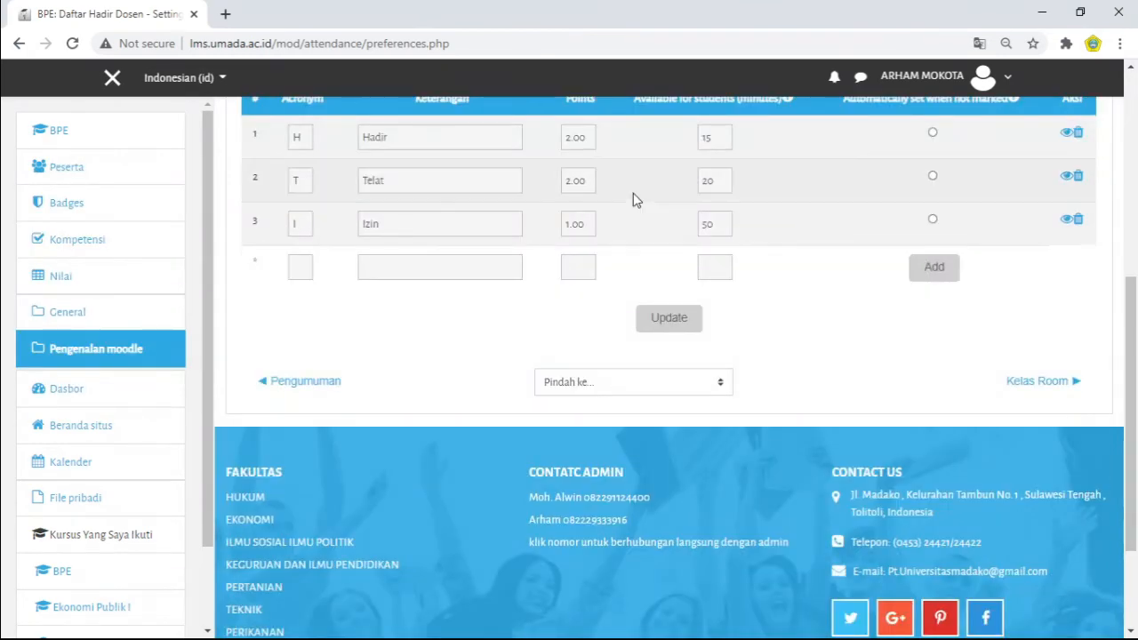
left_click(587, 137)
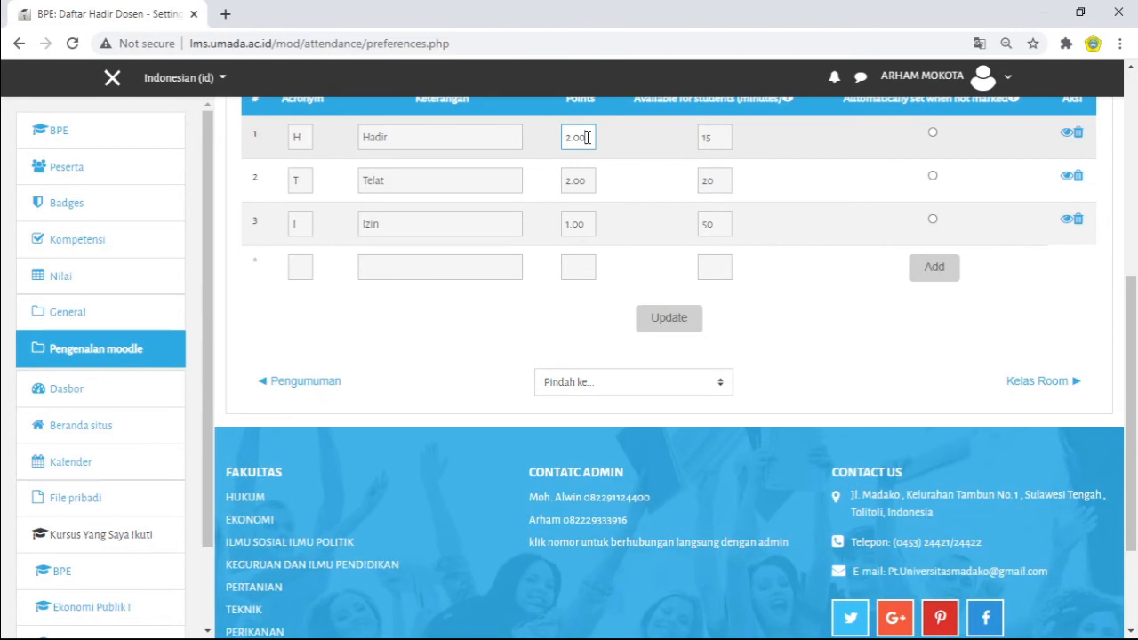
key("BackSpace")
key("BackSpace")
key("BackSpace")
key("BackSpace")
type("3.00")
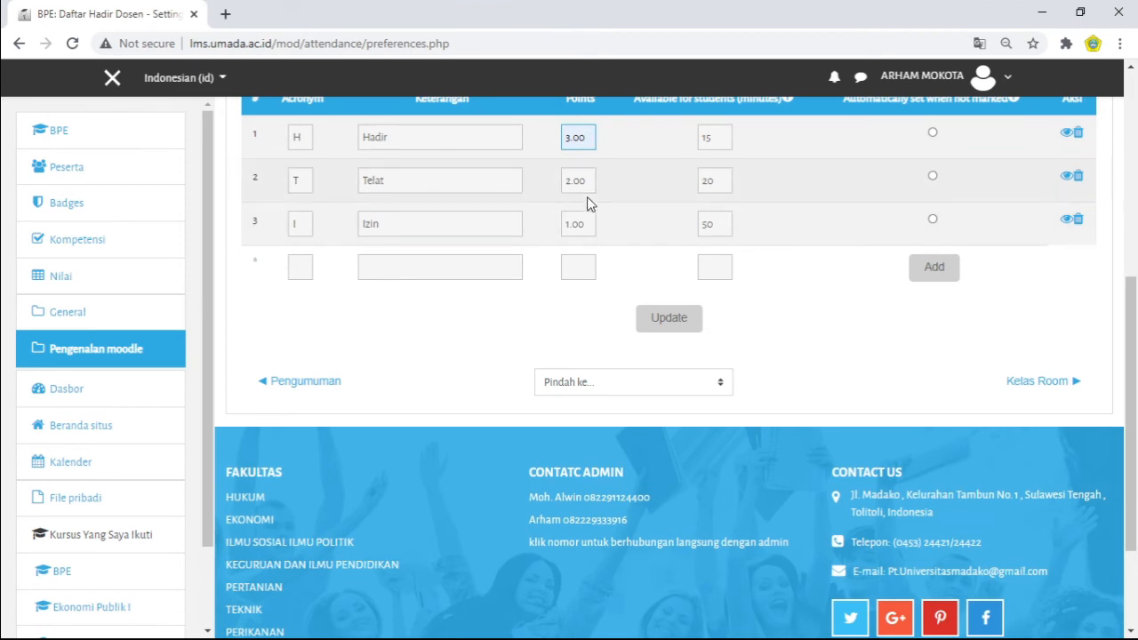
left_click_drag(589, 188, 570, 246)
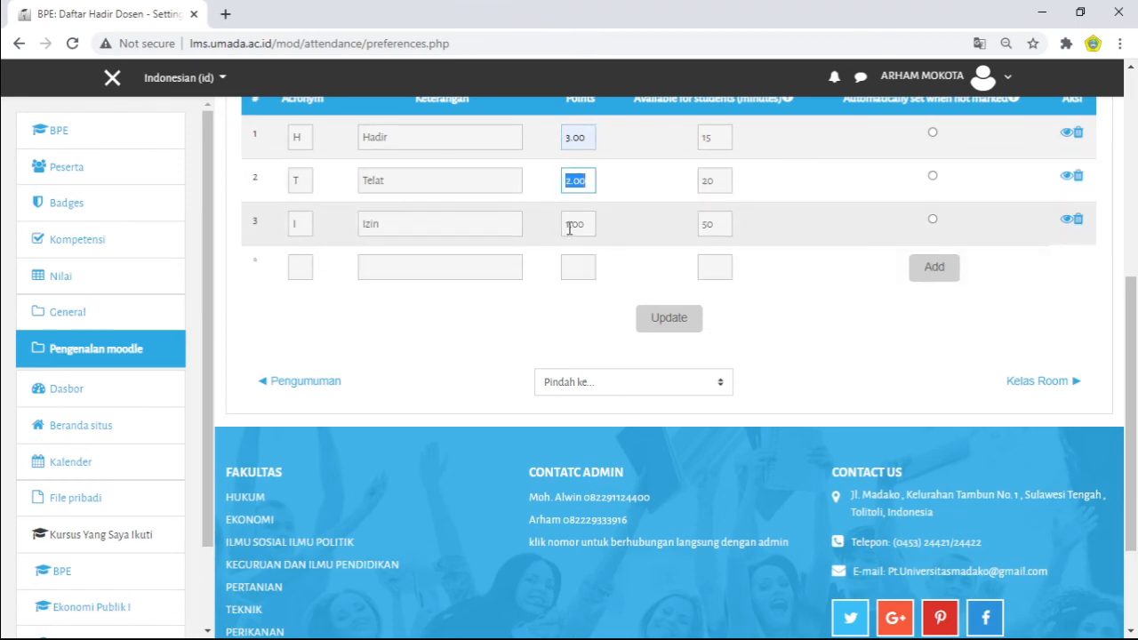
left_click(639, 199)
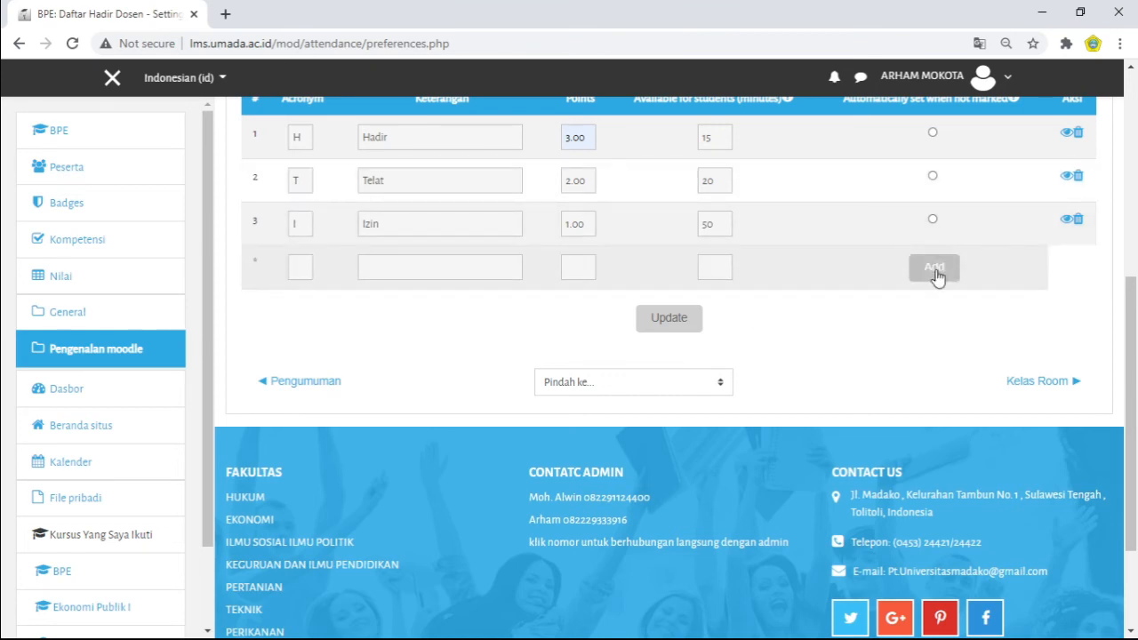
Step: Fill in the new status row with the acronym A and the description Alpha
left_click(300, 266)
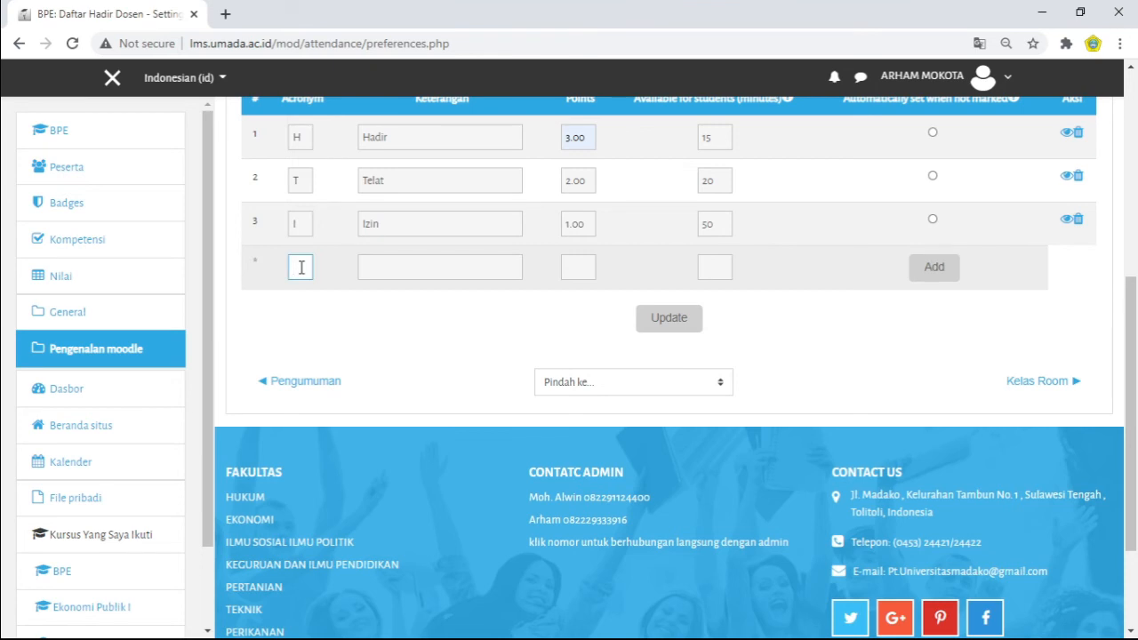
type("A")
left_click(400, 266)
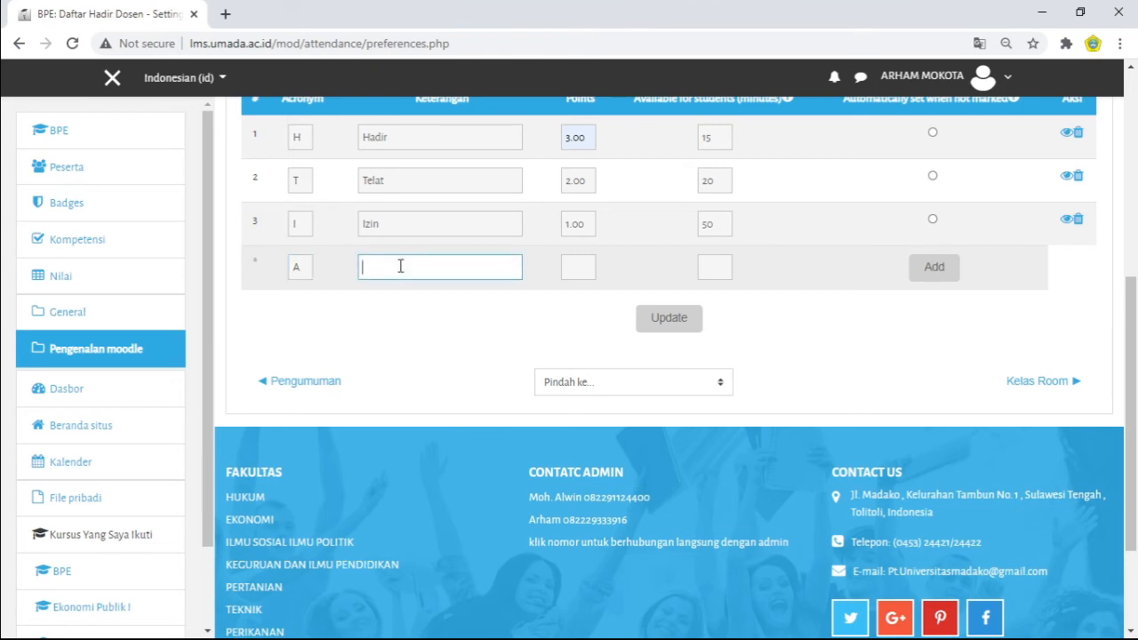
type("alpa")
key("BackSpace")
key("BackSpace")
key("BackSpace")
key("BackSpace")
type("\\\\\\\\\\\\")
key("BackSpace")
key("BackSpace")
key("BackSpace")
key("BackSpace")
key("BackSpace")
key("BackSpace")
key("BackSpace")
key("BackSpace")
key("BackSpace")
key("BackSpace")
key("BackSpace")
type("Alpha")
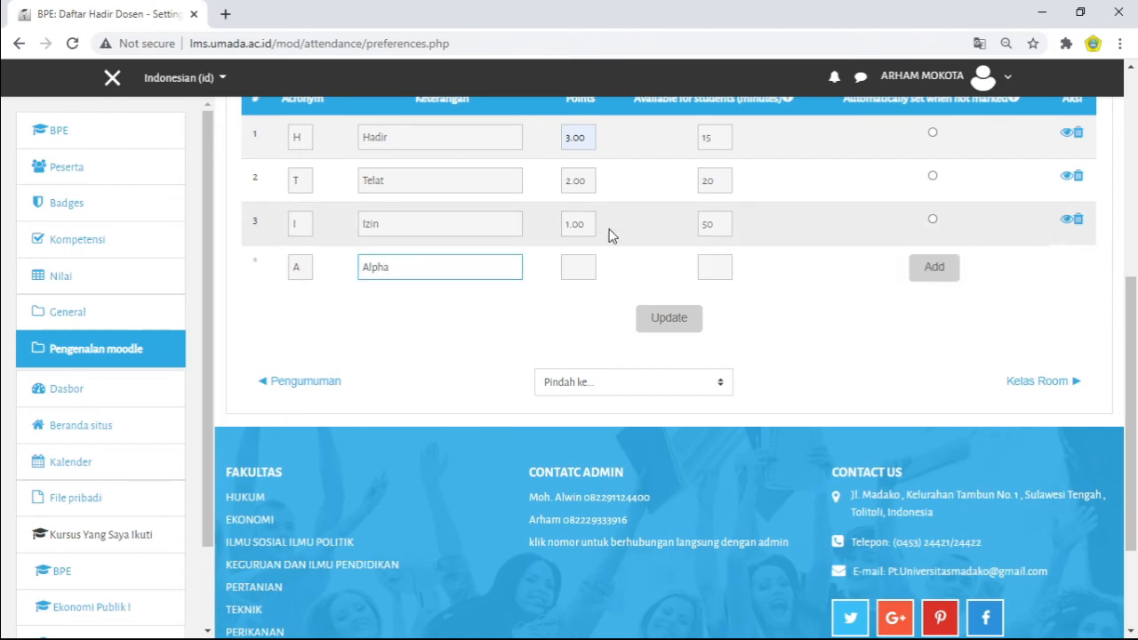
Step: Give the new Alpha status 0.00 points and 100 minutes of student availability, and add it to the set
left_click(584, 272)
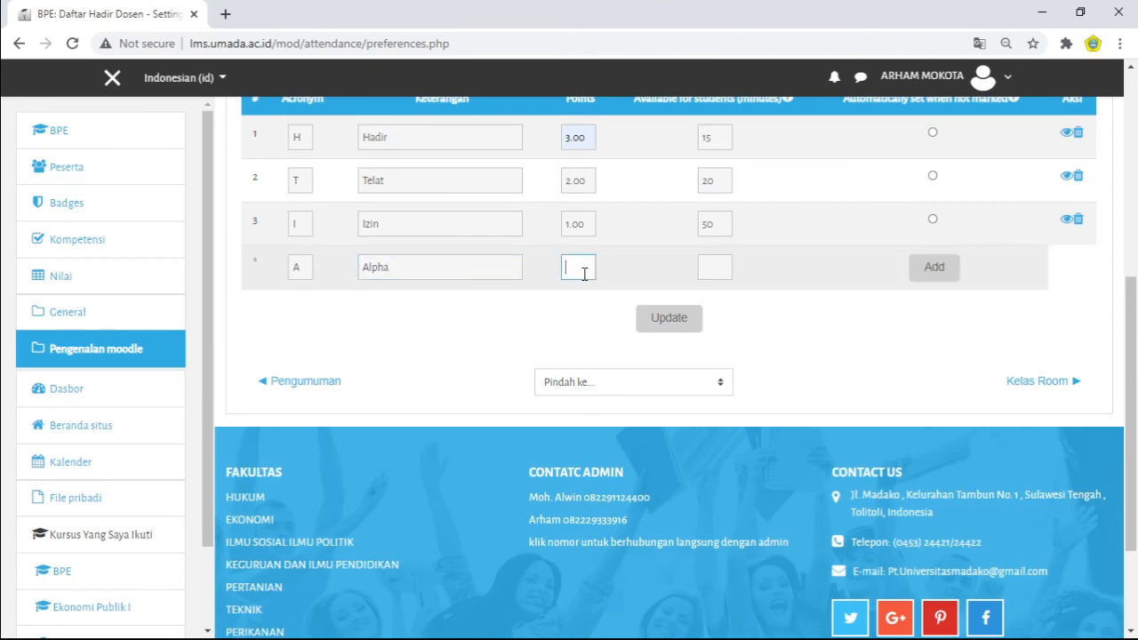
type("000")
key("BackSpace")
type("00")
left_click(717, 267)
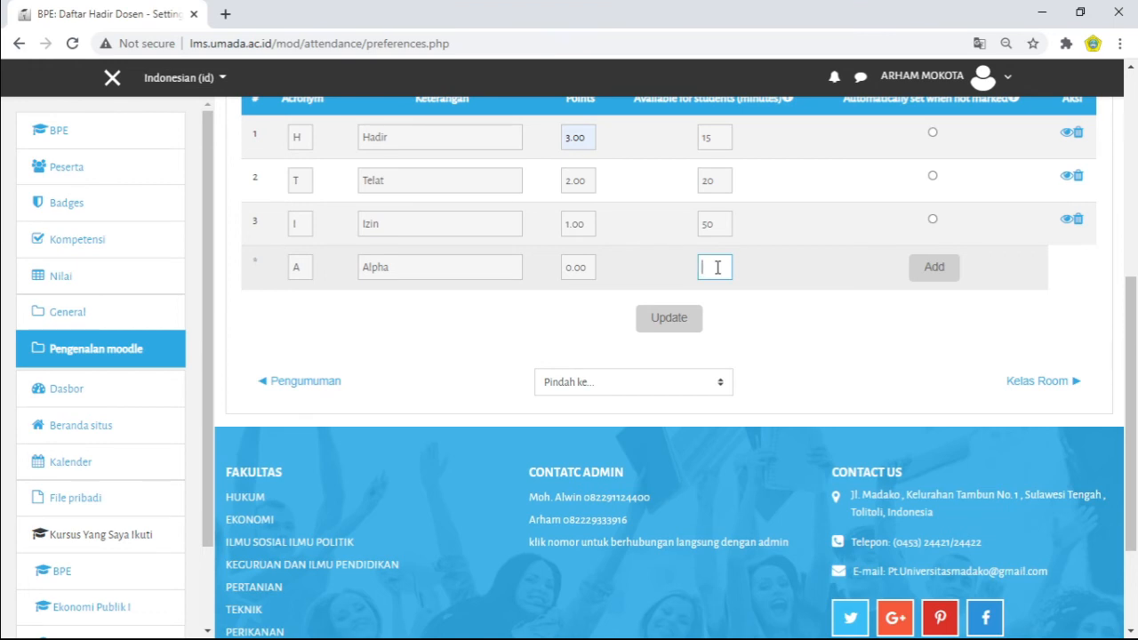
scroll(1127, 276, "up", 2)
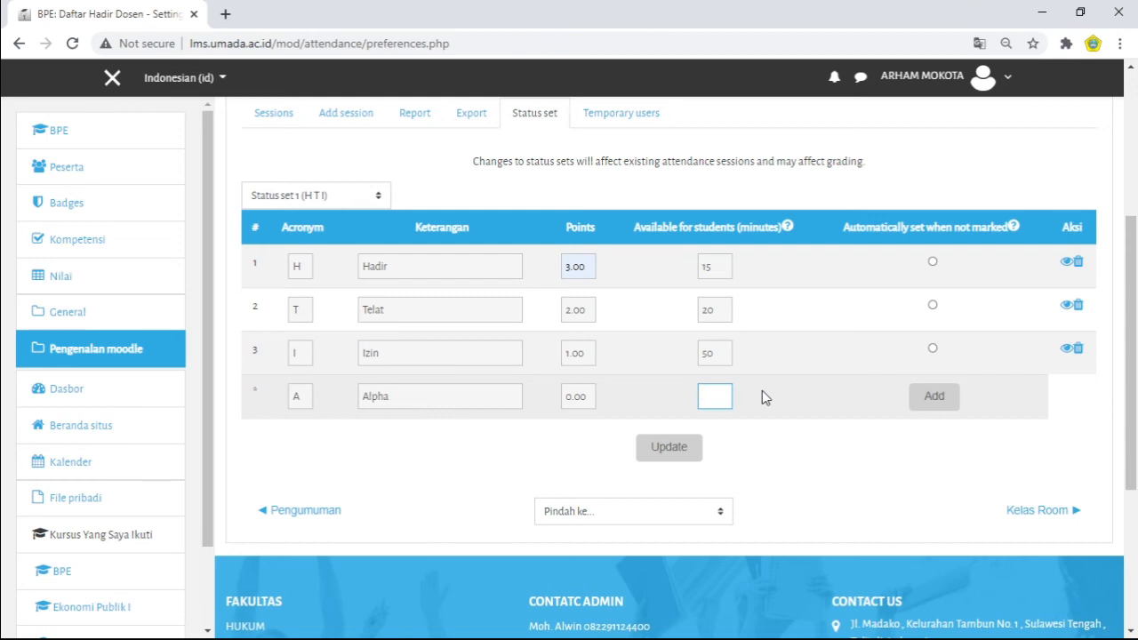
type("100")
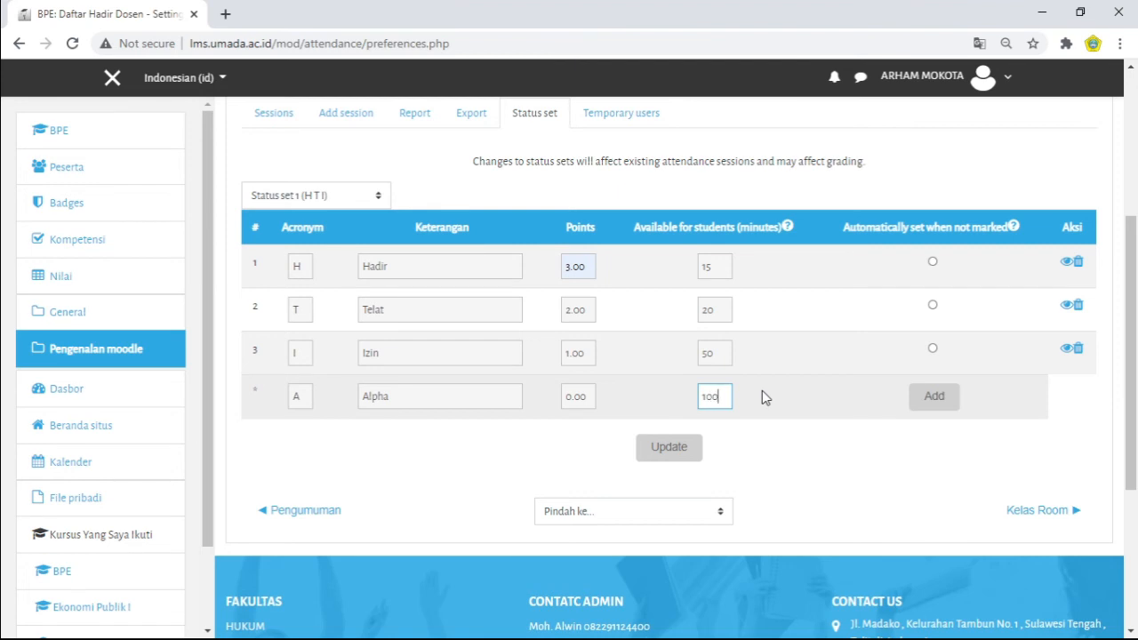
left_click(855, 446)
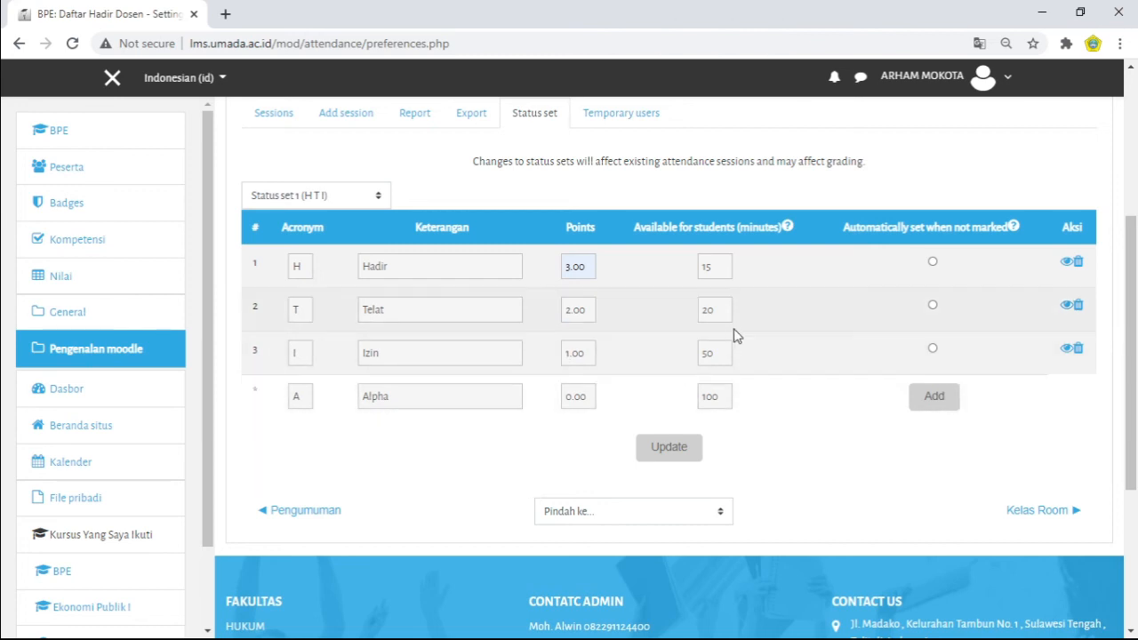
left_click(937, 407)
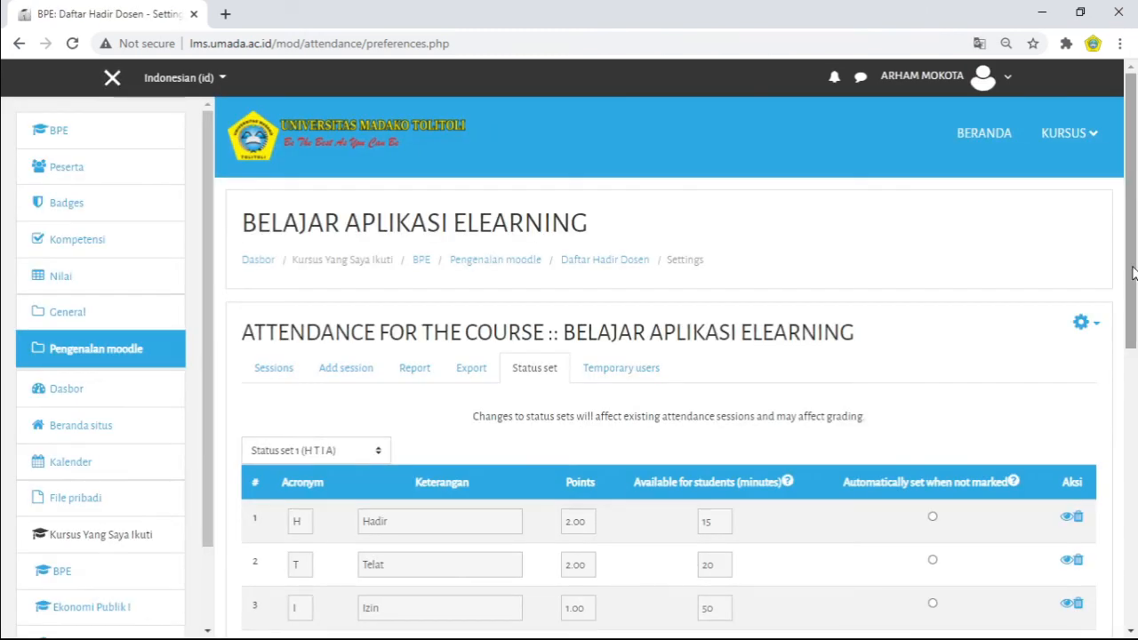
Step: Set the points of the Hadir status to 3.00
left_click_drag(1132, 273, 1128, 373)
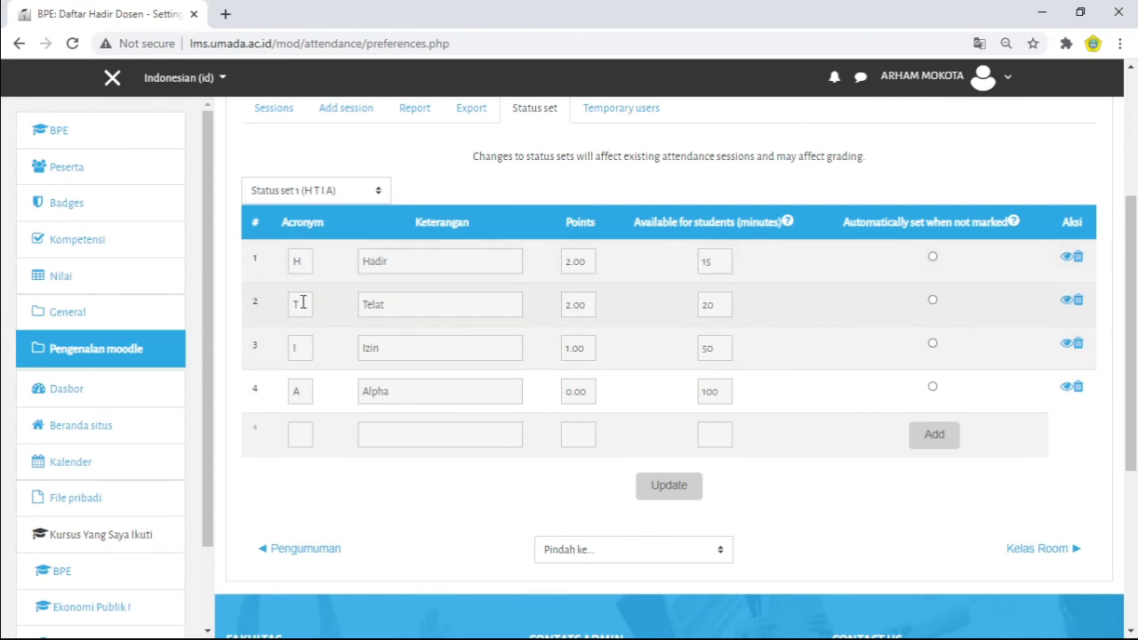
left_click(723, 260)
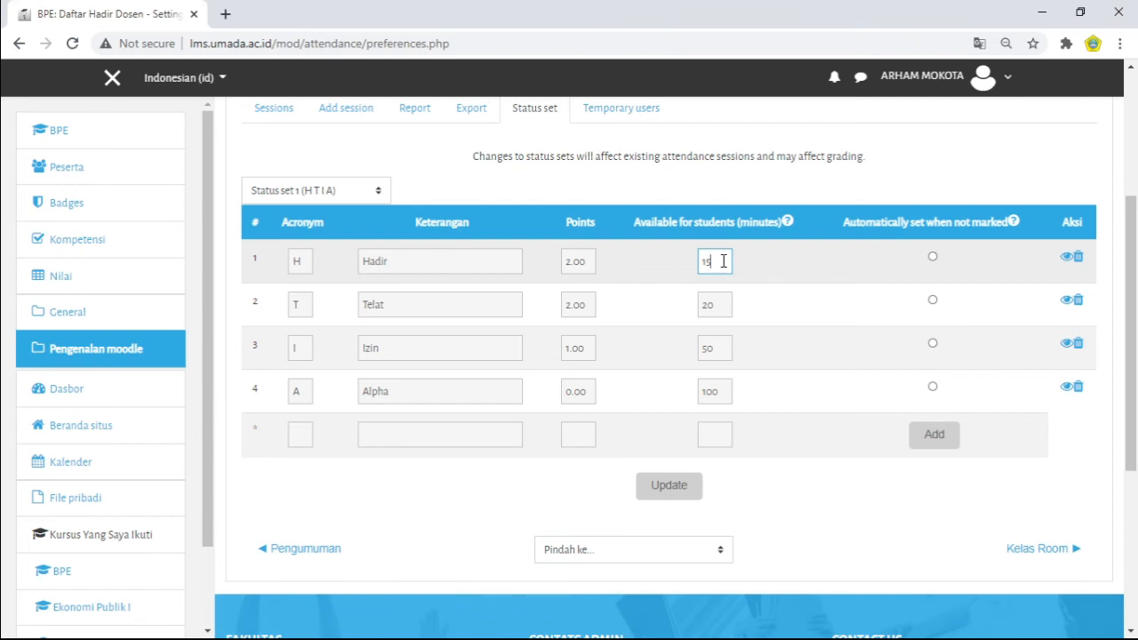
left_click(570, 261)
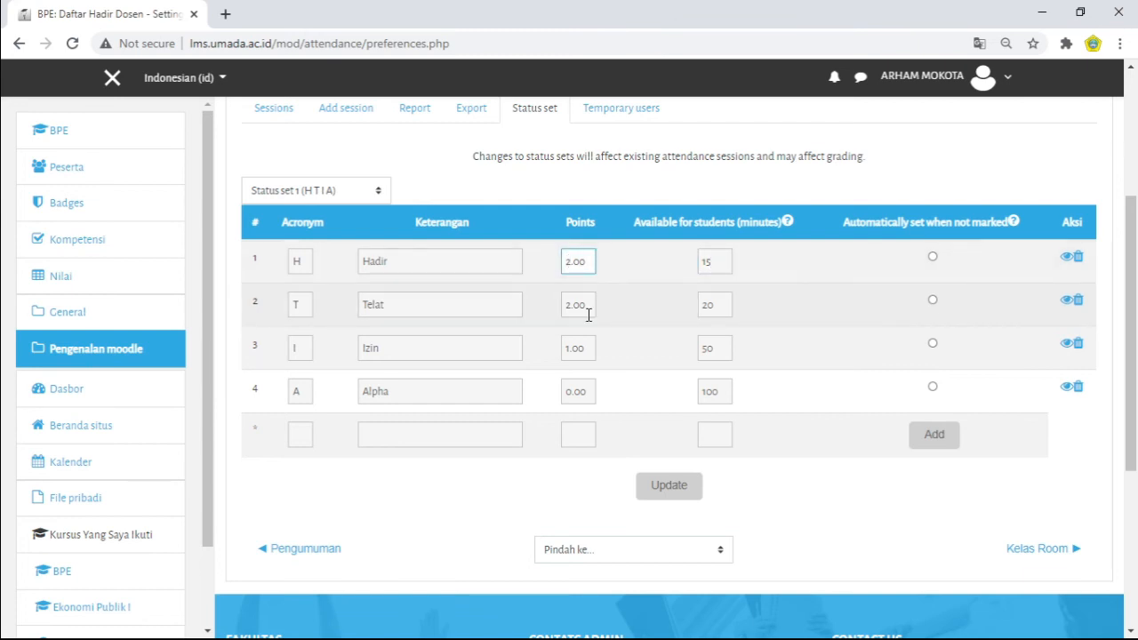
key("BackSpace")
type("3")
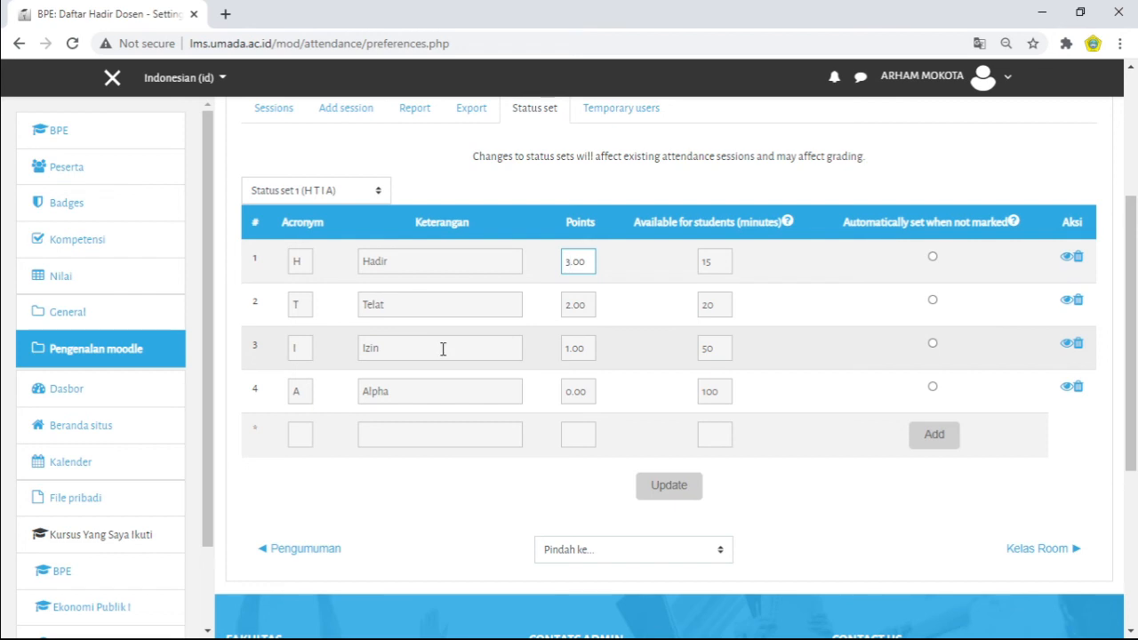
left_click_drag(284, 261, 287, 300)
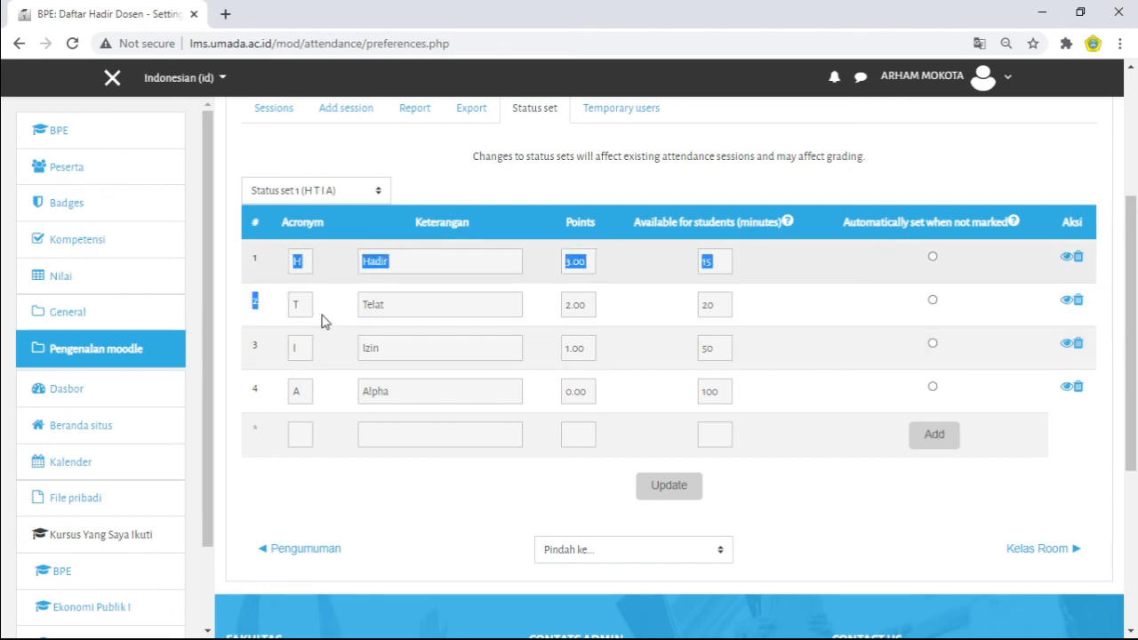
left_click(780, 279)
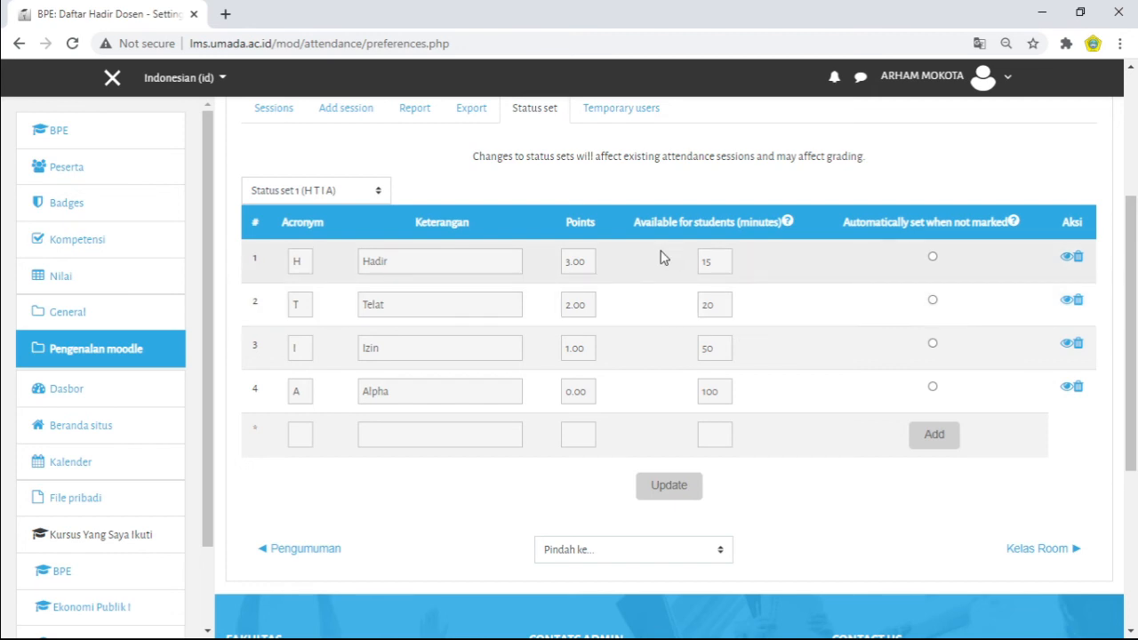
Step: Set the Izin status's student availability to 40 minutes and update the status set
left_click(713, 349)
key("BackSpace")
key("BackSpace")
type("5")
key("BackSpace")
type("40")
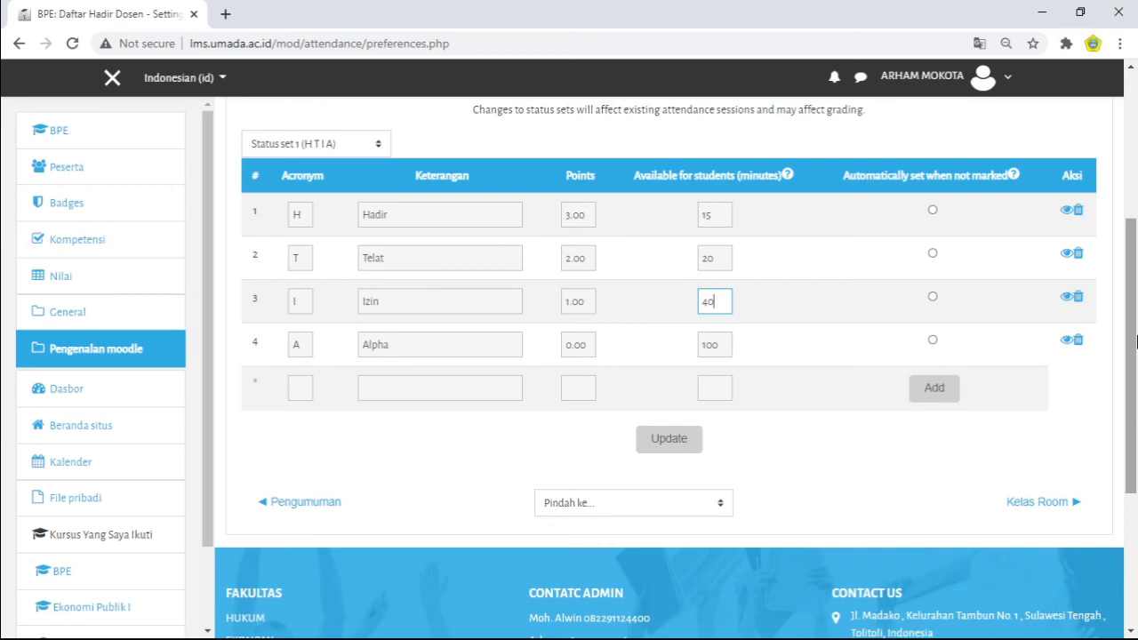
left_click(662, 450)
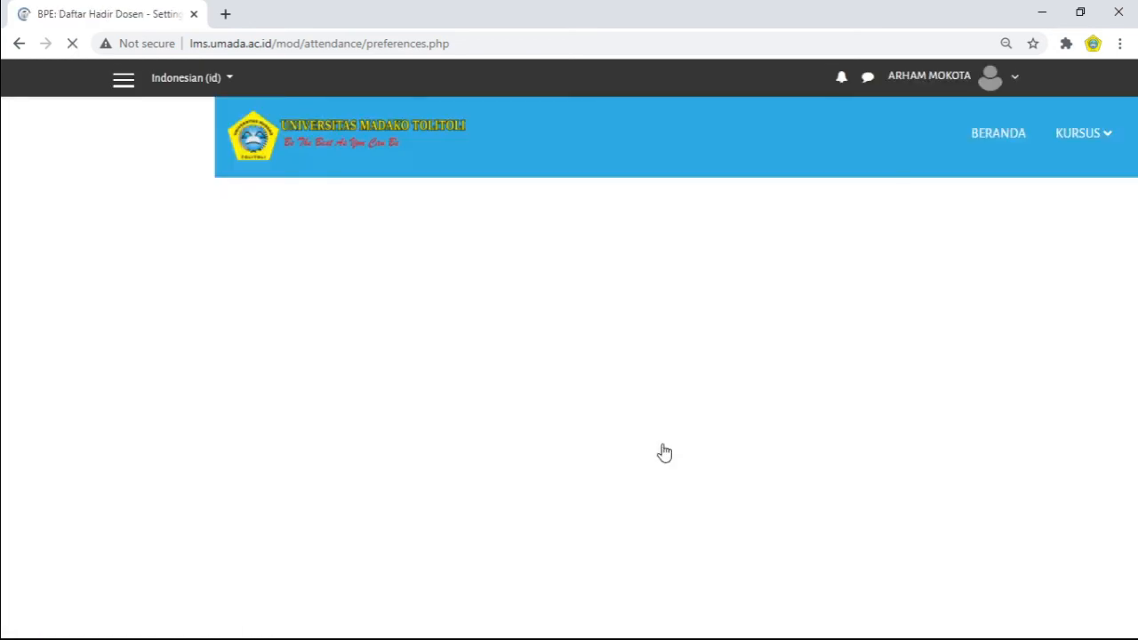
left_click_drag(1135, 200, 1134, 395)
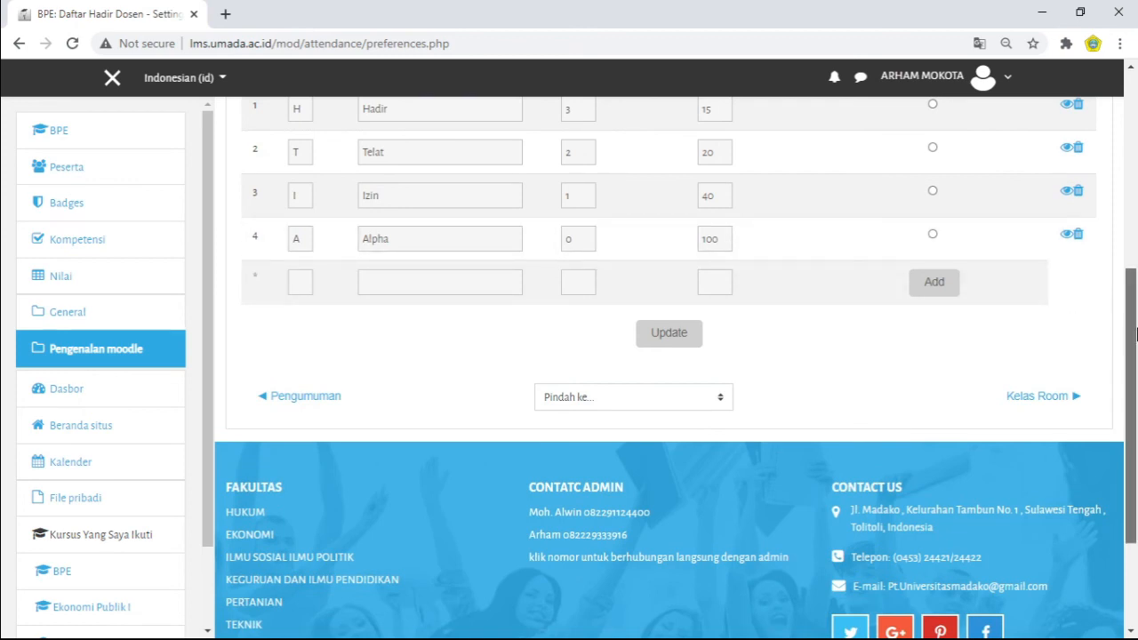
Step: Open the form for adding an attendance session and look through its date, time and student recording settings
left_click_drag(1132, 333, 1135, 289)
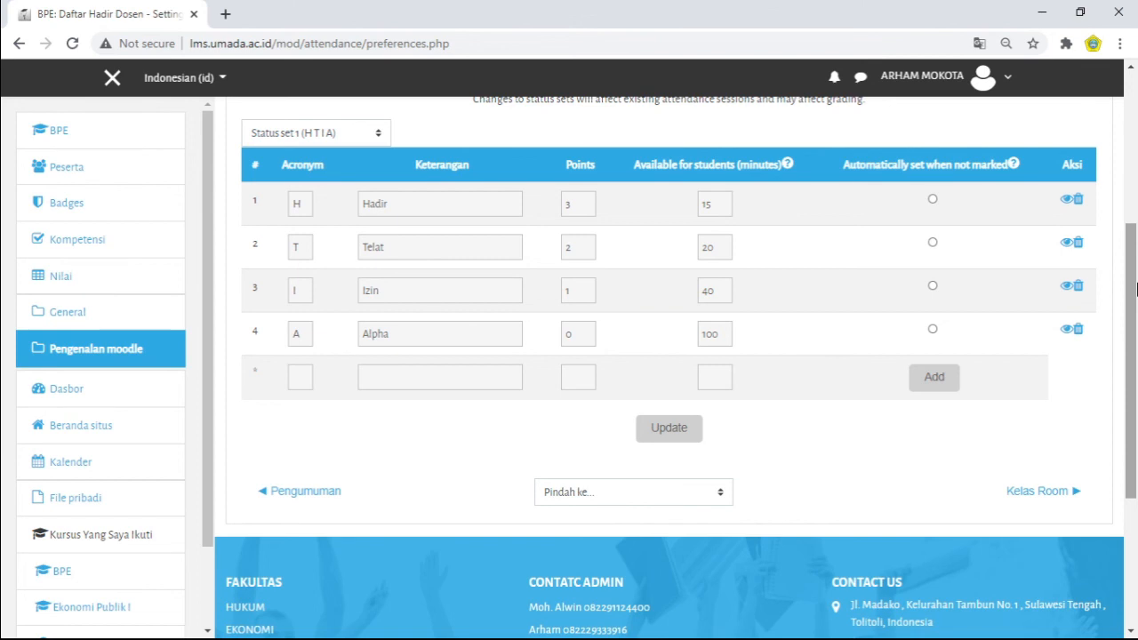
left_click_drag(1135, 289, 1134, 238)
left_click(359, 167)
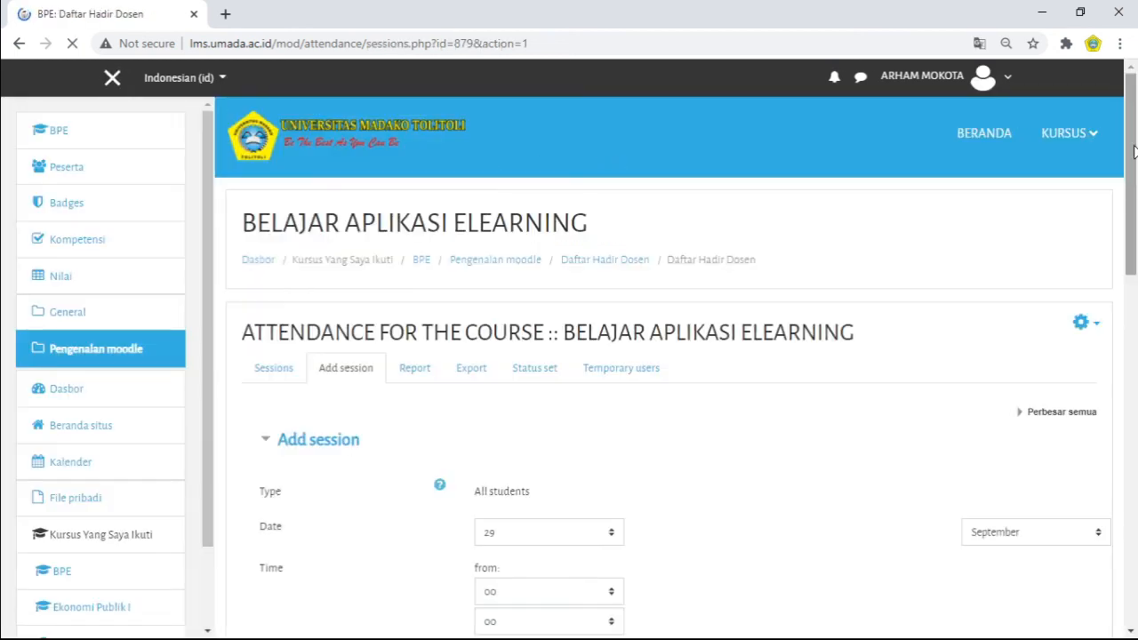
scroll(1133, 151, "down", 5)
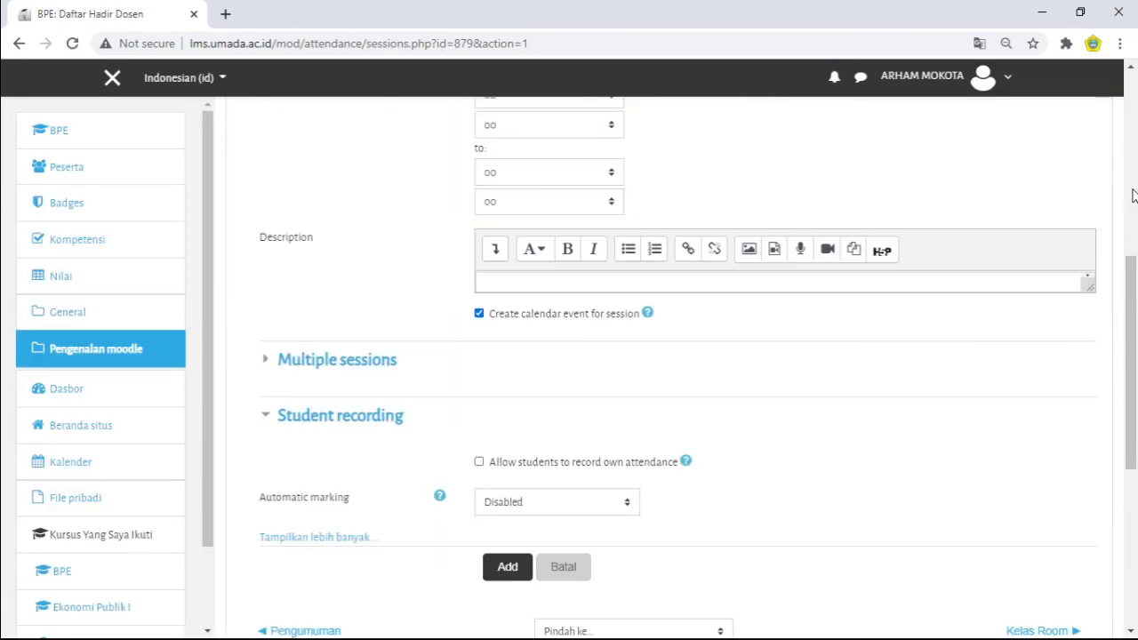
left_click_drag(1134, 320, 1136, 190)
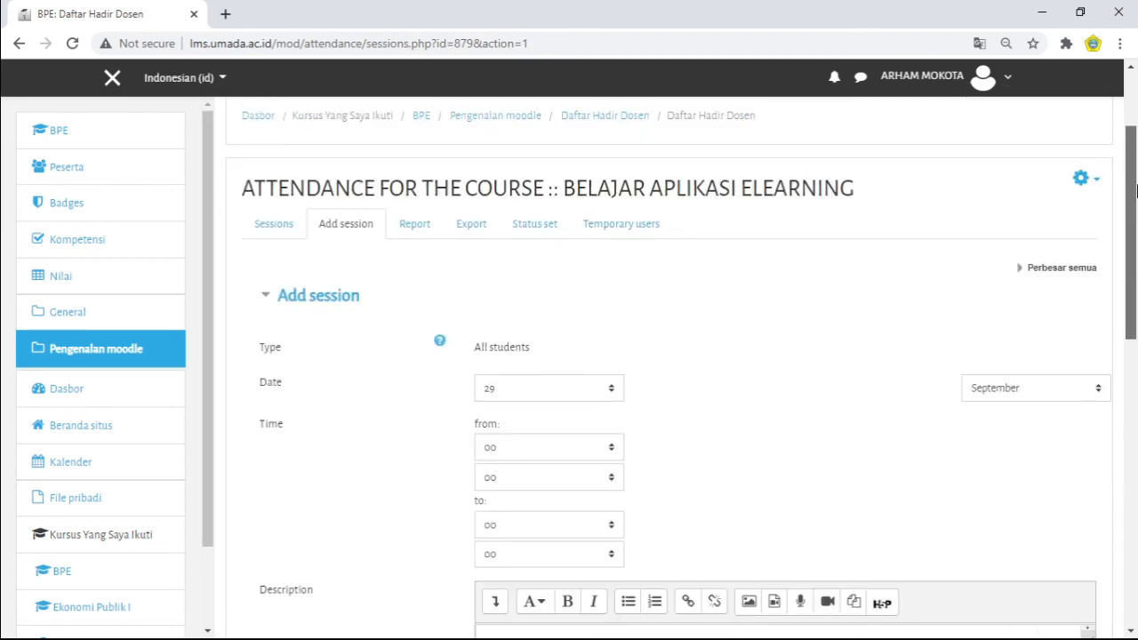
Step: Open the attendance activity's session list and check the scheduled time of the DAFTAR HADIR DOSEN session
left_click(263, 225)
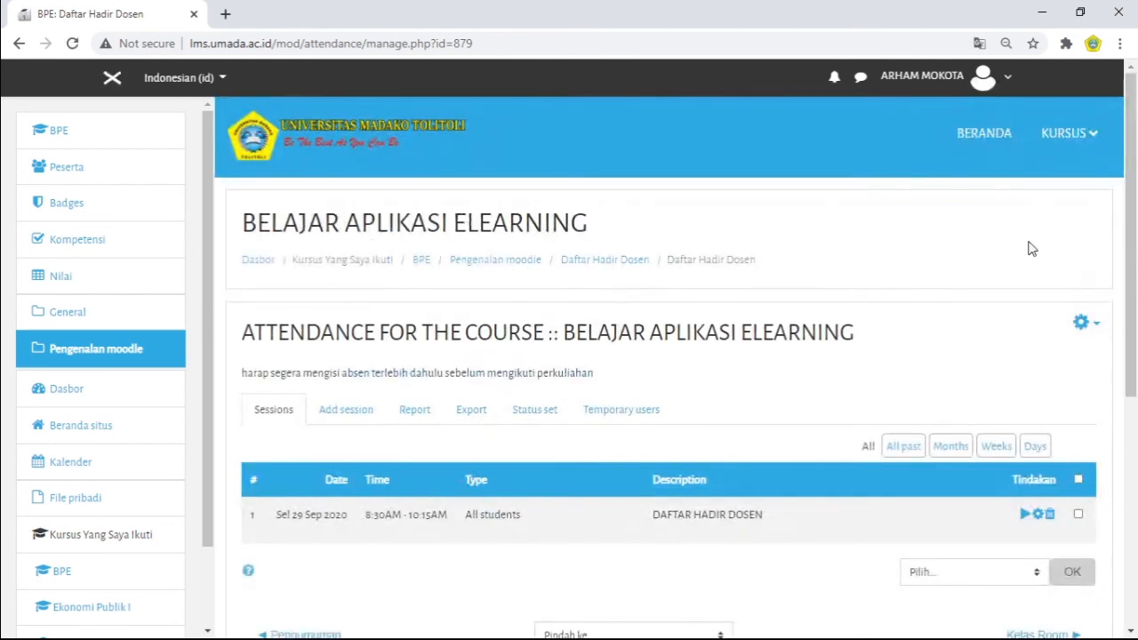
left_click_drag(1133, 179, 1126, 341)
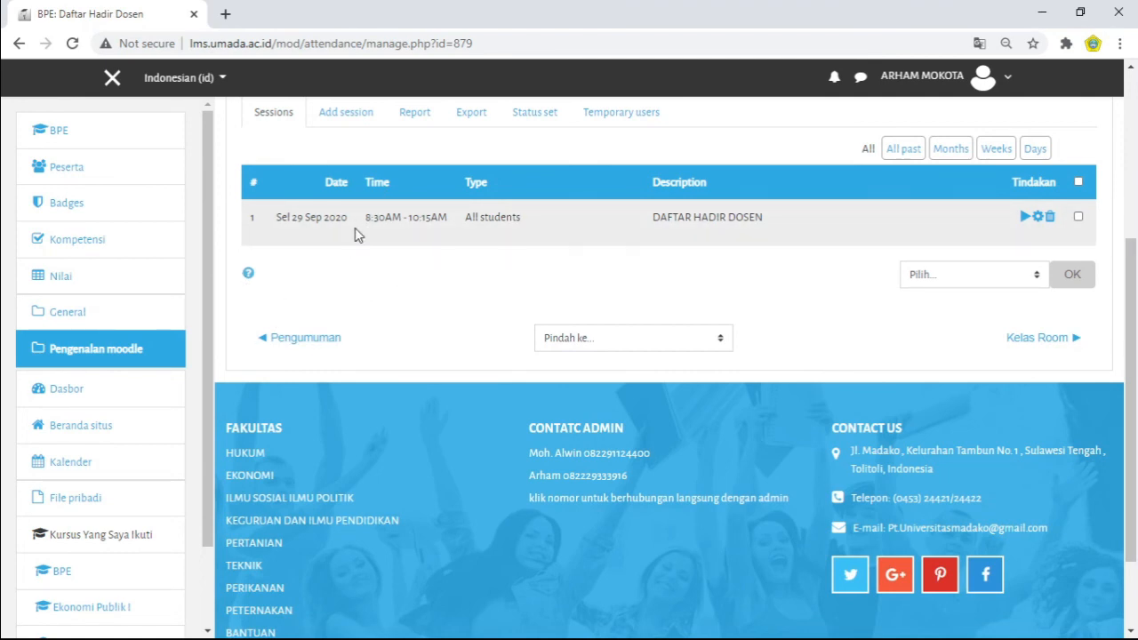
left_click_drag(365, 223, 451, 224)
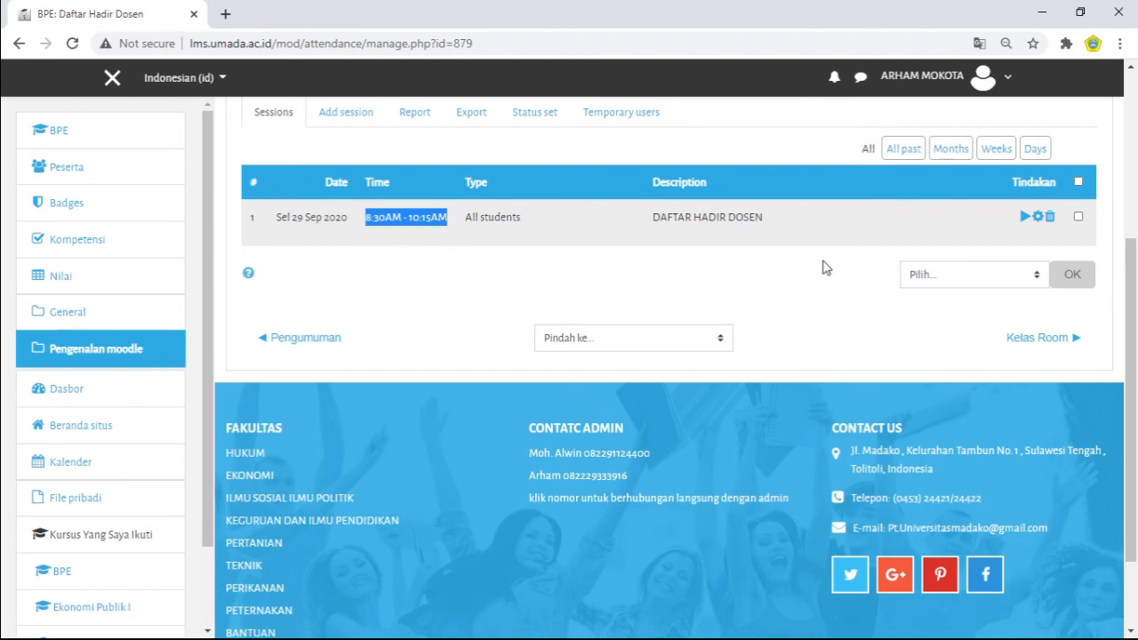
left_click_drag(1135, 316, 1135, 271)
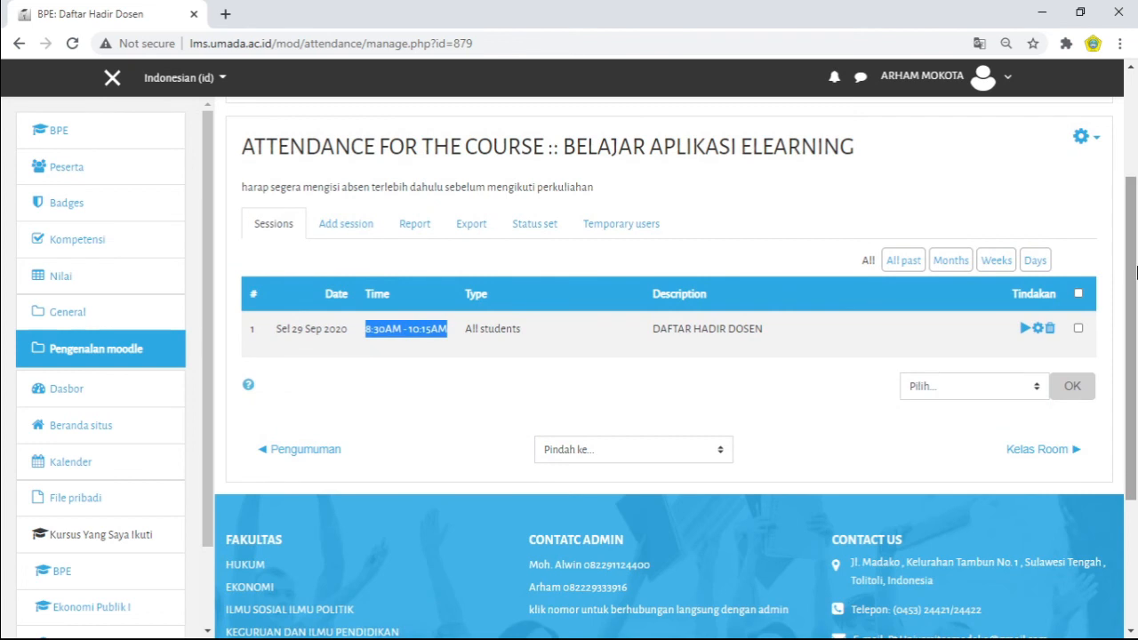
left_click(443, 335)
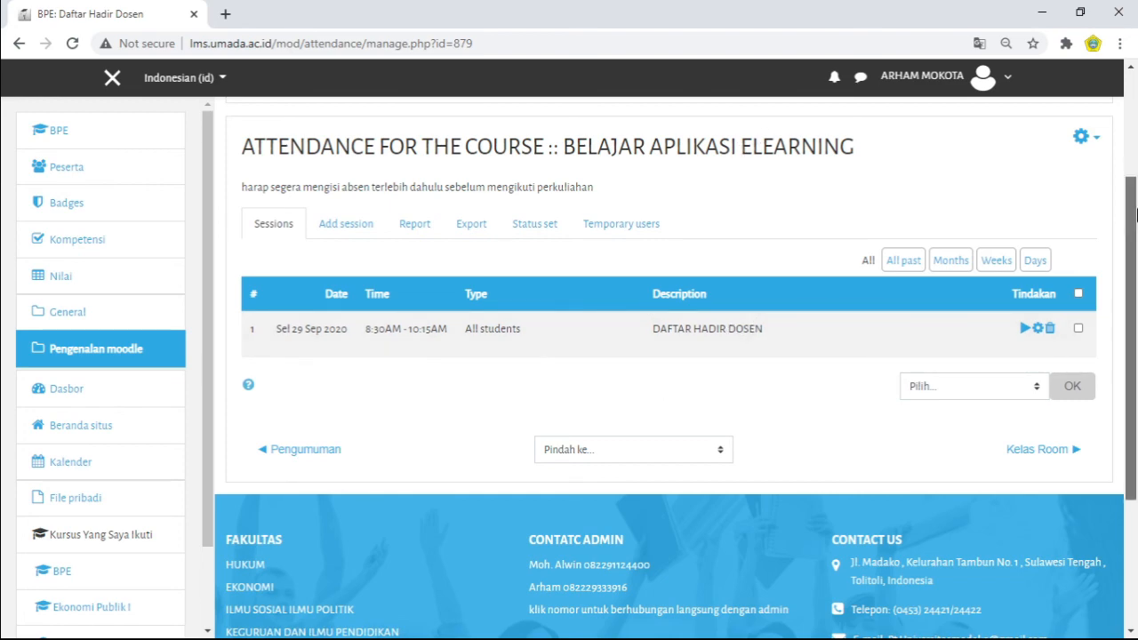
left_click_drag(1135, 213, 1134, 240)
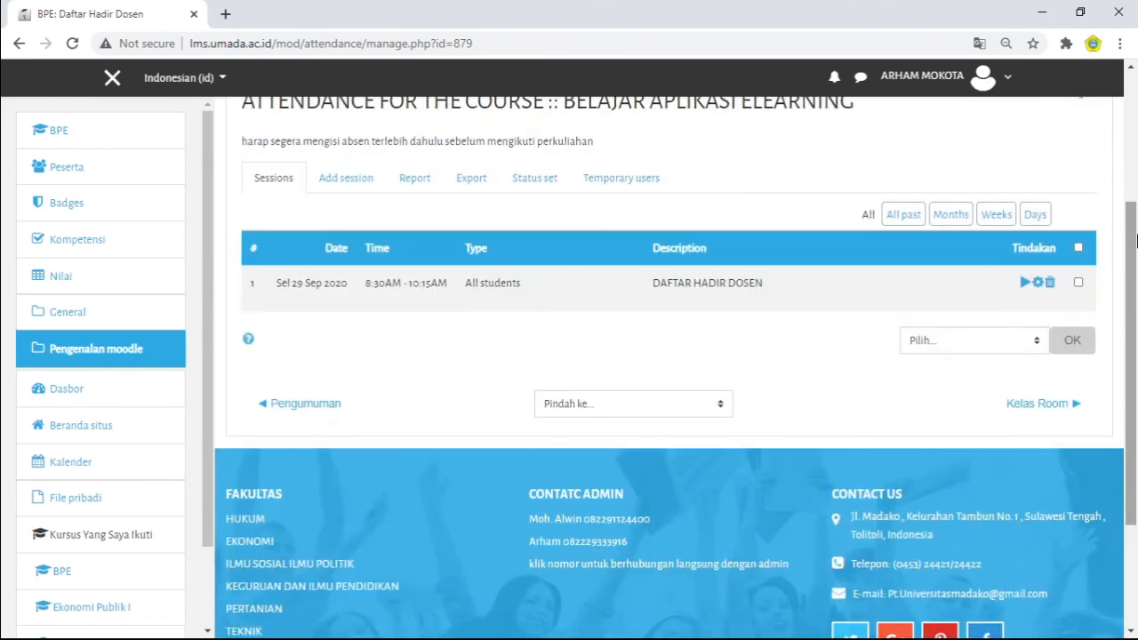